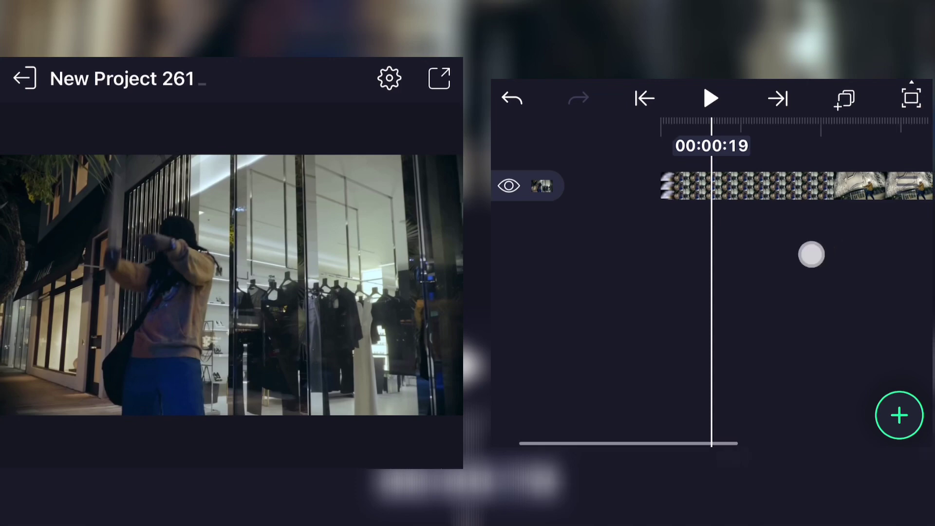
# Step: Scrub the dance clip forward, then back to about the 00:00:20 mark
pyautogui.moveTo(812, 255)
pyautogui.mouseDown()
pyautogui.moveTo(761, 286)
pyautogui.moveTo(804, 290)
pyautogui.mouseUp()
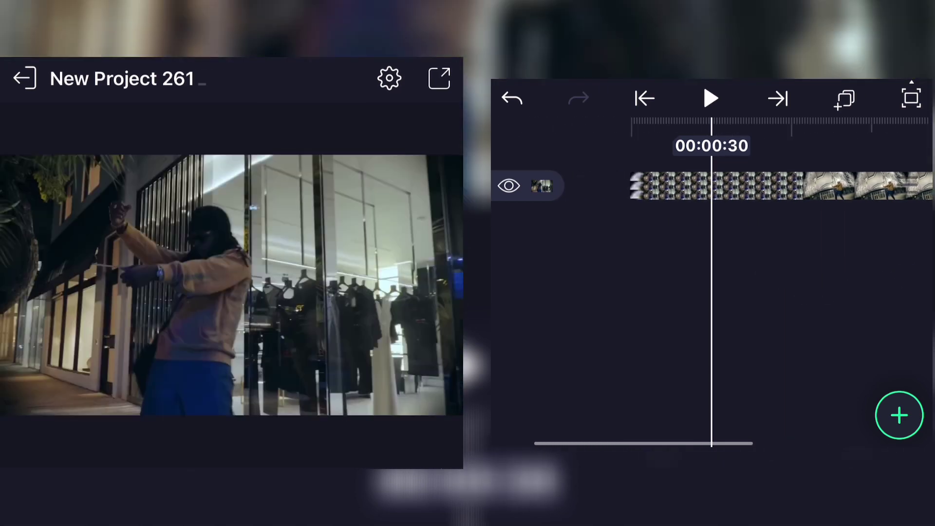
pyautogui.moveTo(597, 279); pyautogui.dragTo(633, 271)
# Step: Duplicate the dance clip layer from the copy/paste options
pyautogui.click(805, 194)
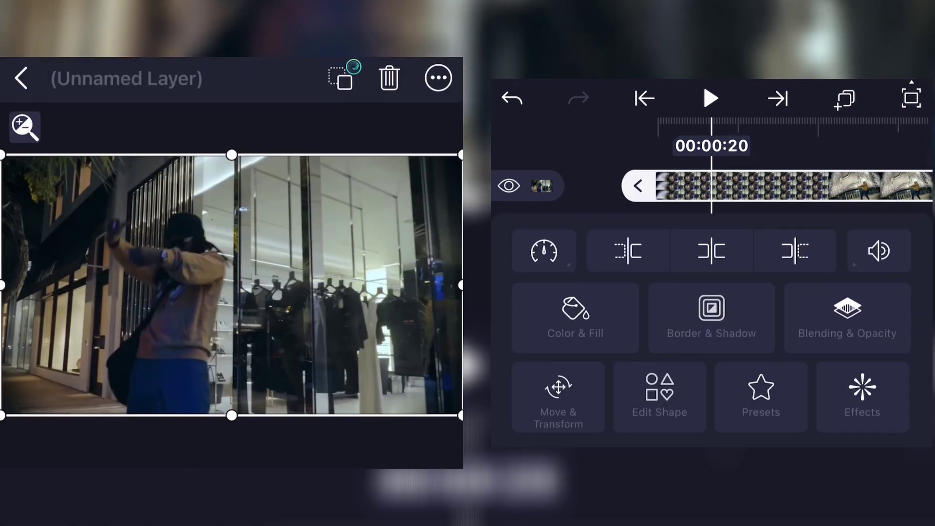
pyautogui.click(845, 98)
pyautogui.click(408, 300)
# Step: Select the new Copy layer at about 22 seconds and open its effects
pyautogui.moveTo(611, 233)
pyautogui.mouseDown()
pyautogui.moveTo(650, 234)
pyautogui.moveTo(614, 234)
pyautogui.mouseUp()
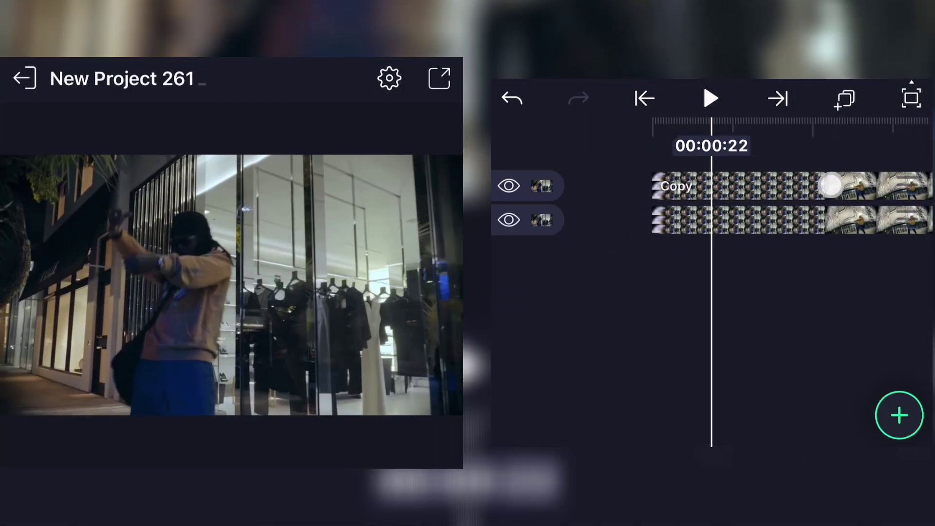
pyautogui.click(831, 187)
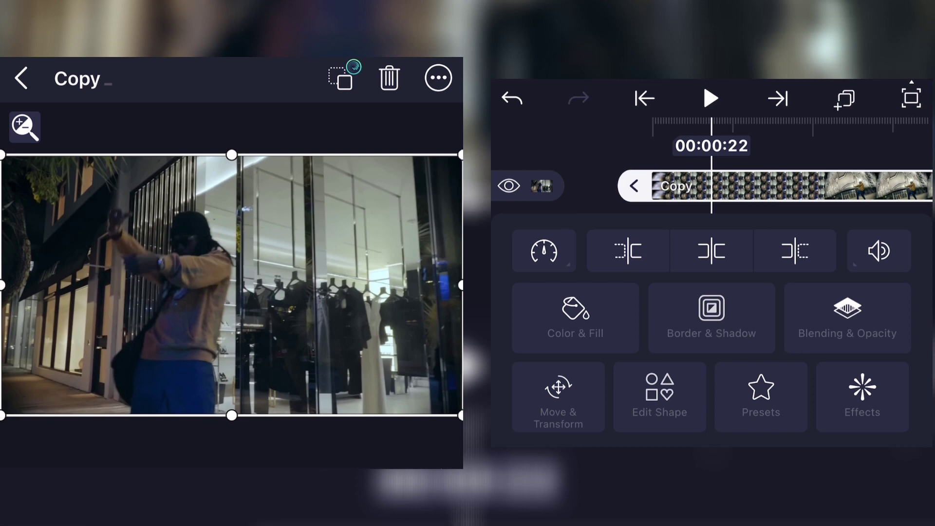
pyautogui.click(862, 391)
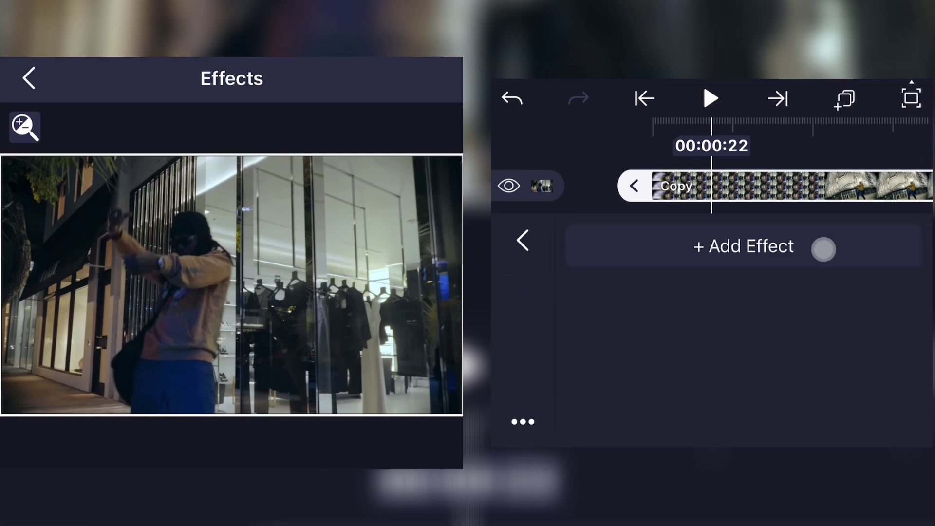
# Step: Search effects for 'omino' and add Omino Diffusion+ with Standard Settings
pyautogui.click(823, 249)
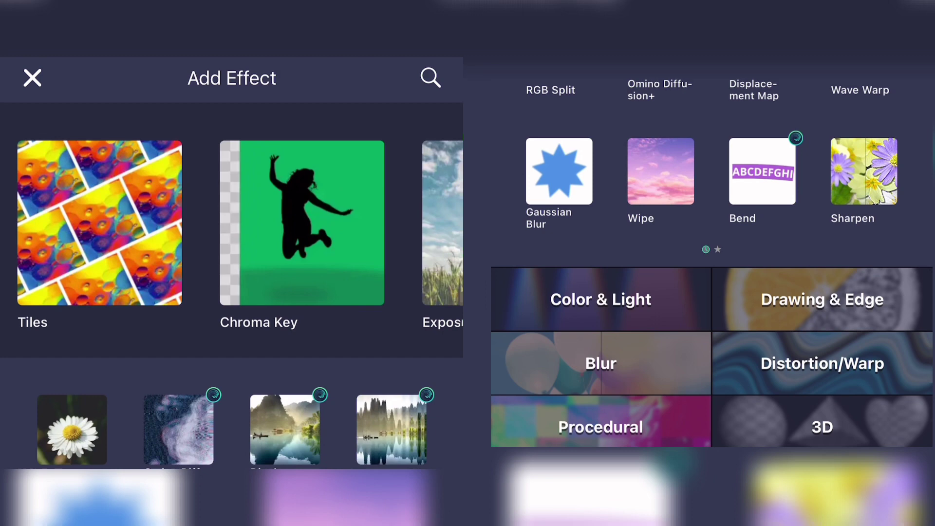
pyautogui.click(430, 78)
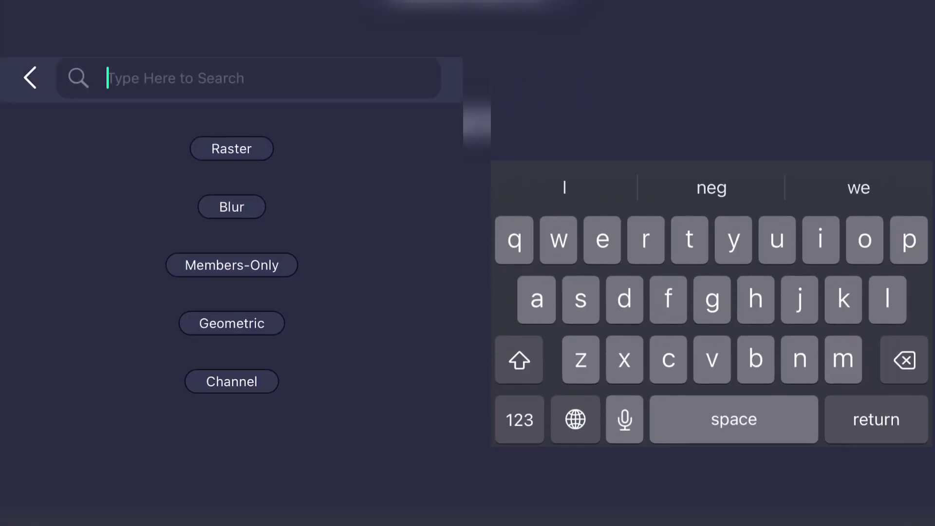
pyautogui.write('omino')
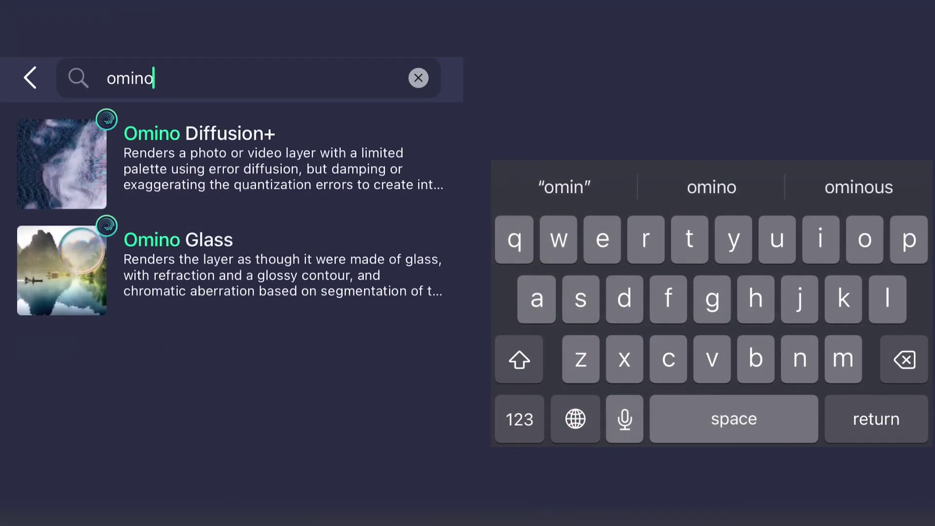
pyautogui.click(199, 134)
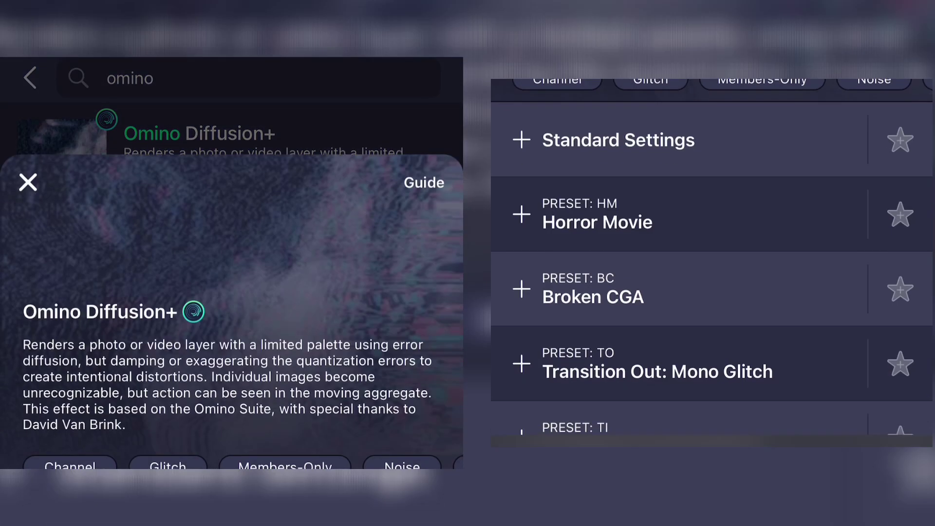
pyautogui.click(618, 139)
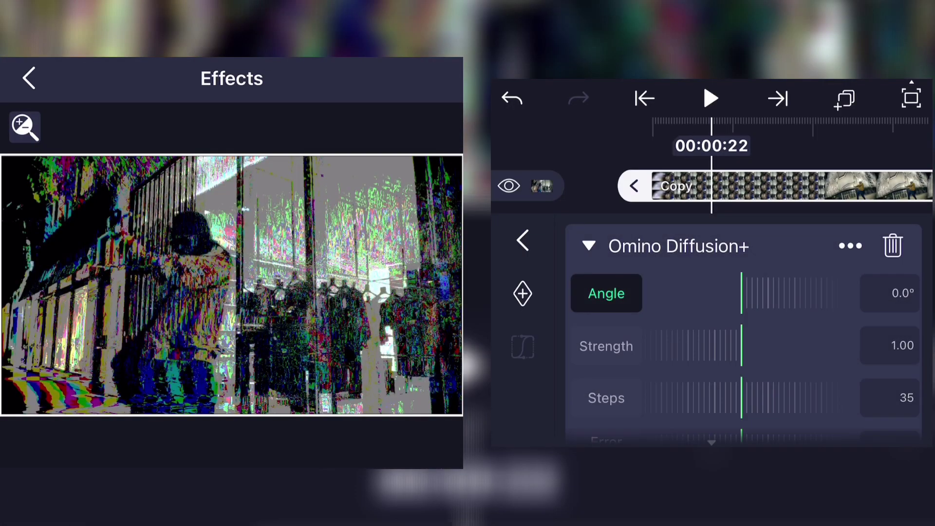
pyautogui.scroll(-2, 586, 274)
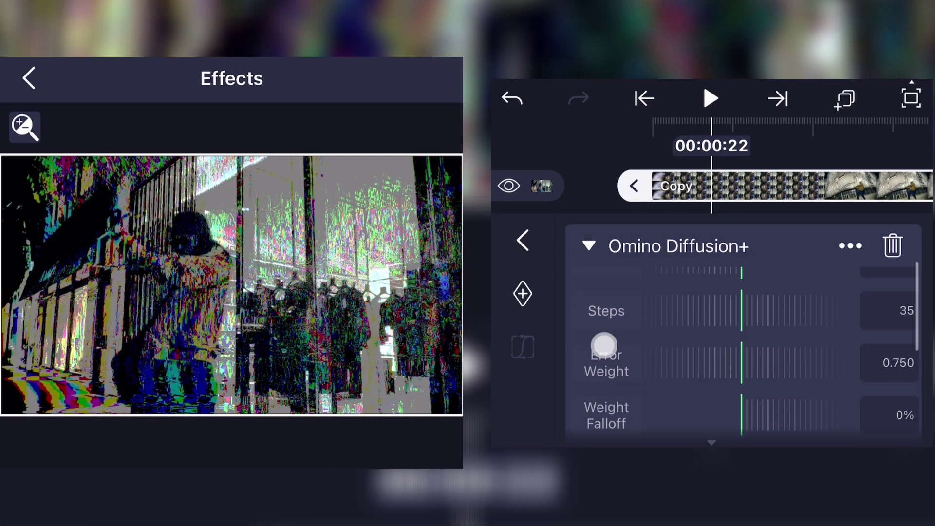
pyautogui.scroll(-5, 603, 344)
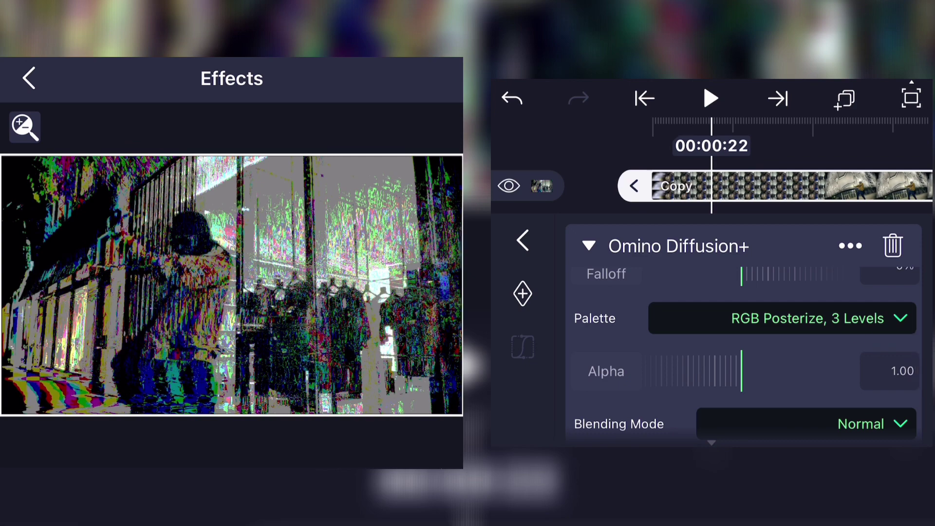
# Step: Set Omino Diffusion+ to the Black/White palette with Strength 0.16
pyautogui.click(782, 319)
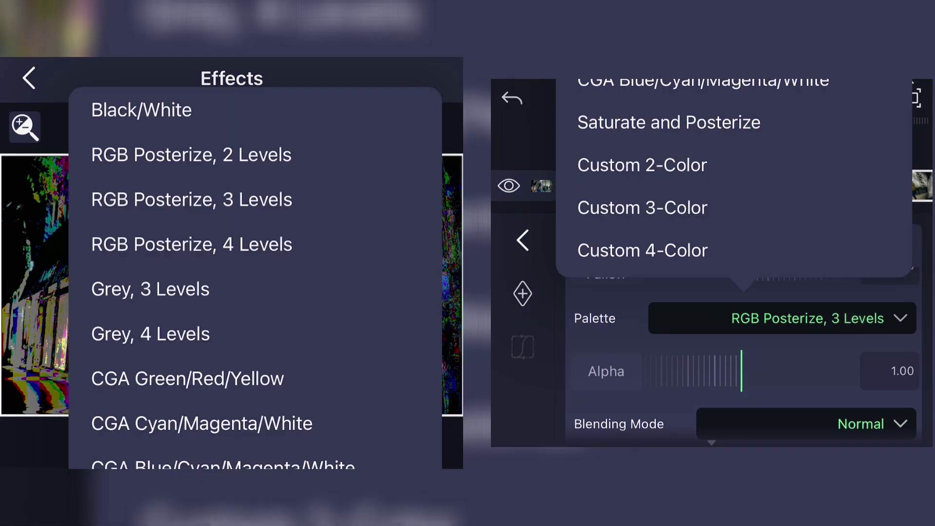
pyautogui.click(386, 112)
pyautogui.scroll(5, 743, 351)
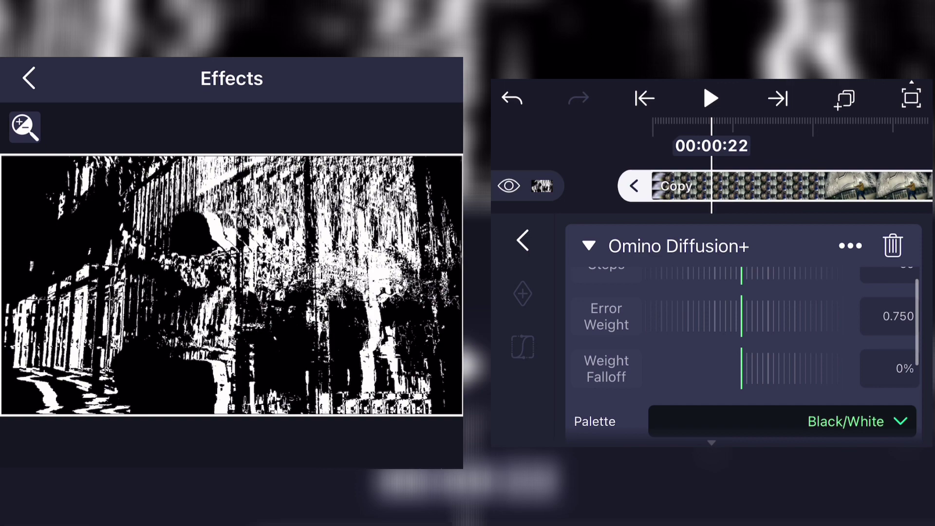
pyautogui.scroll(2, 608, 345)
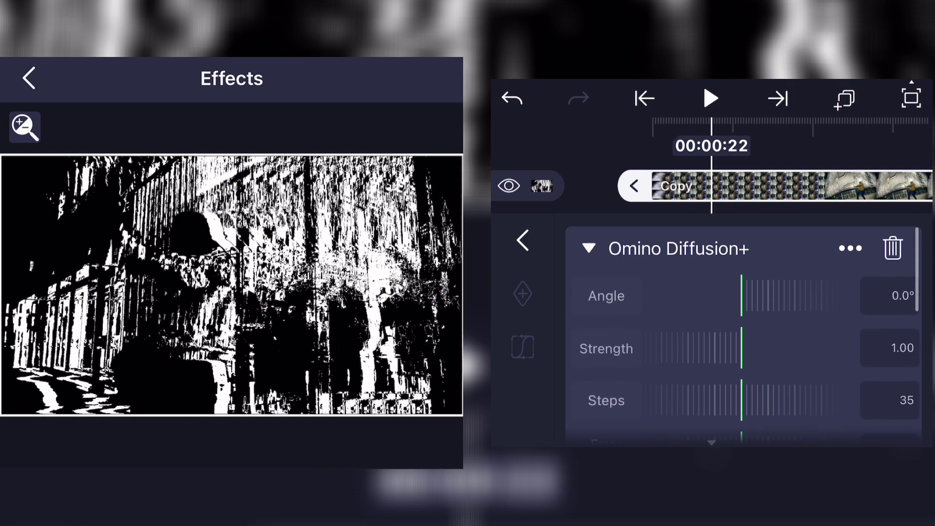
pyautogui.moveTo(731, 358)
pyautogui.mouseDown()
pyautogui.moveTo(802, 366)
pyautogui.moveTo(879, 397)
pyautogui.mouseUp()
pyautogui.moveTo(668, 338)
pyautogui.mouseDown()
pyautogui.moveTo(797, 359)
pyautogui.moveTo(882, 404)
pyautogui.mouseUp()
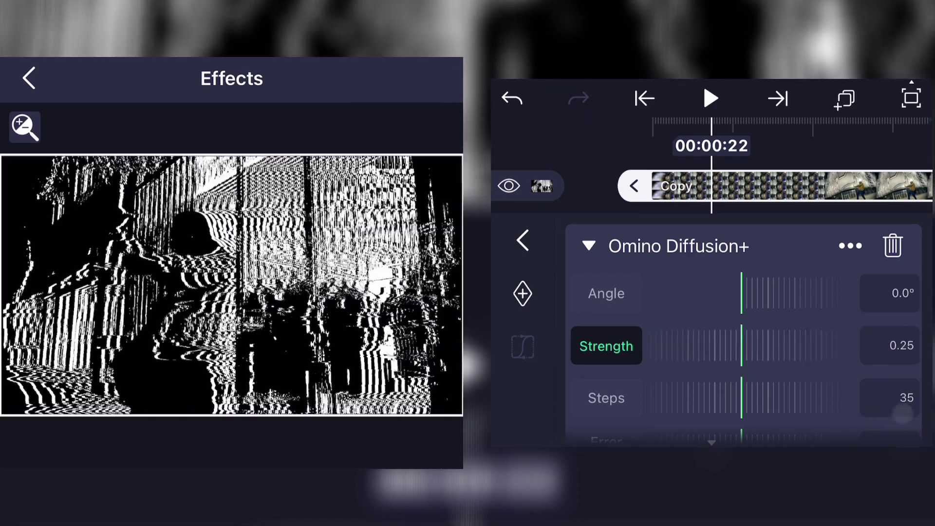
pyautogui.moveTo(701, 350)
pyautogui.mouseDown()
pyautogui.moveTo(740, 349)
pyautogui.moveTo(660, 346)
pyautogui.moveTo(639, 324)
pyautogui.moveTo(797, 326)
pyautogui.moveTo(733, 328)
pyautogui.moveTo(763, 324)
pyautogui.mouseUp()
pyautogui.moveTo(714, 347); pyautogui.dragTo(707, 345)
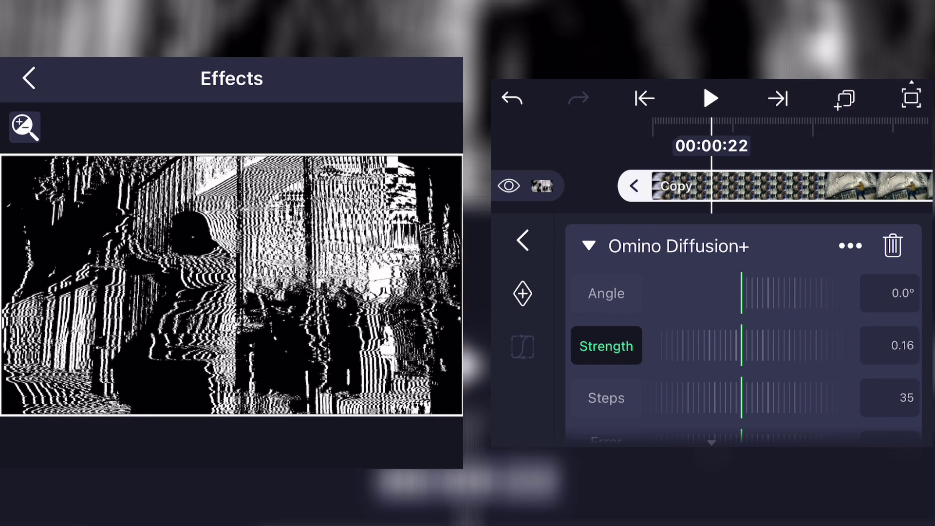
# Step: Give the Copy layer the Overlay blend mode from the Contrast group, then preview the clip
pyautogui.click(589, 247)
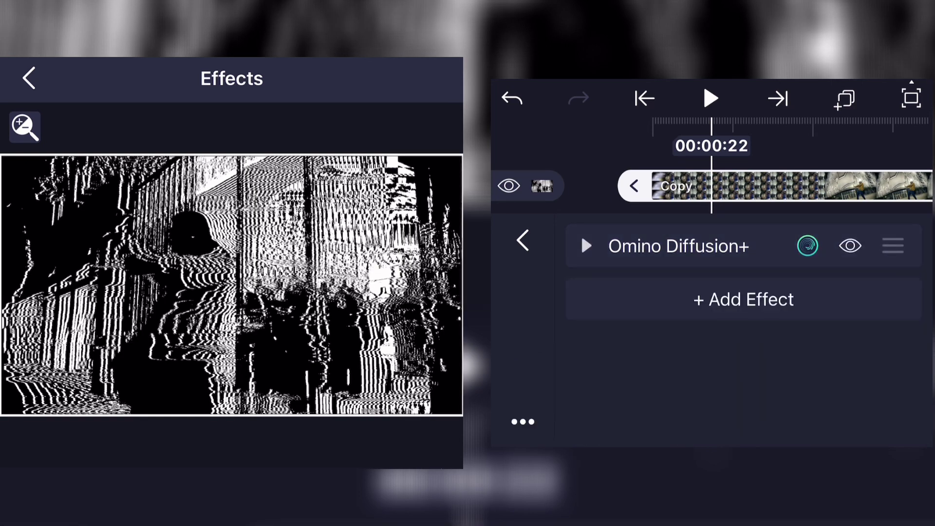
pyautogui.click(523, 241)
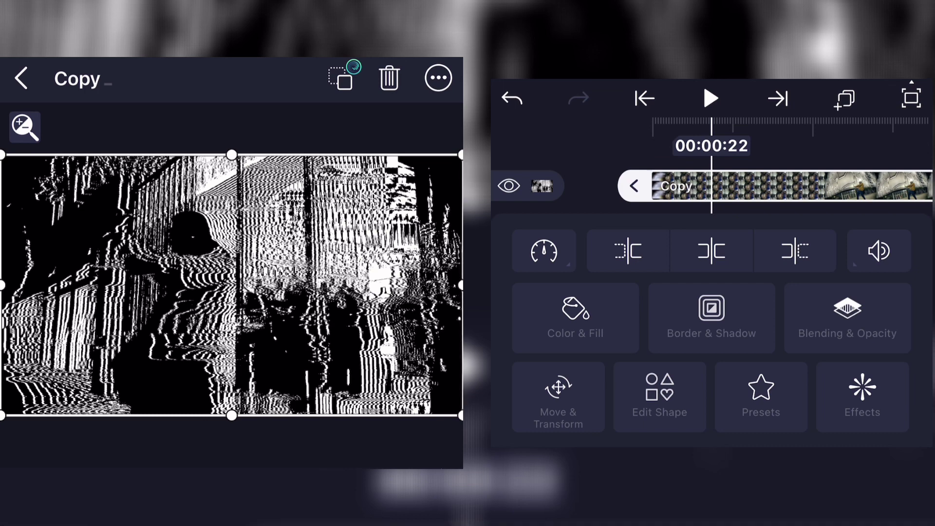
pyautogui.click(848, 314)
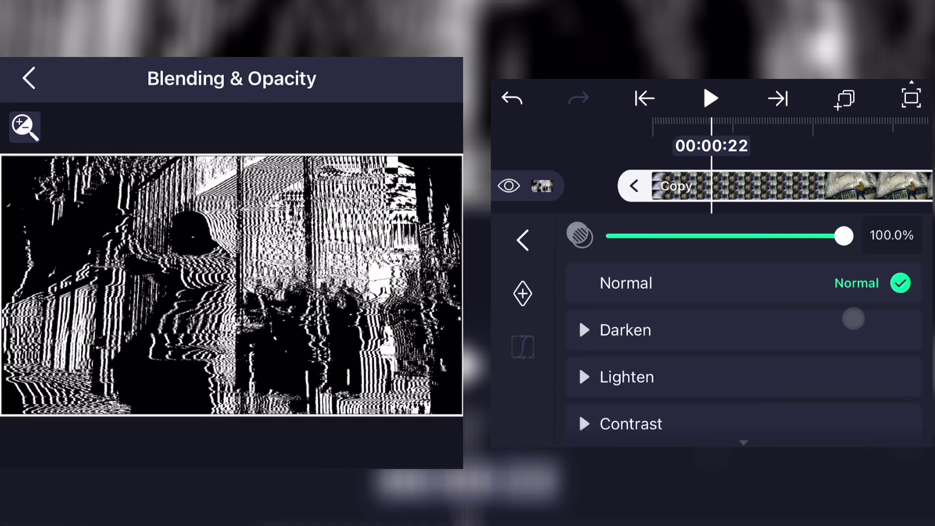
pyautogui.scroll(-2, 825, 351)
pyautogui.scroll(-1, 824, 313)
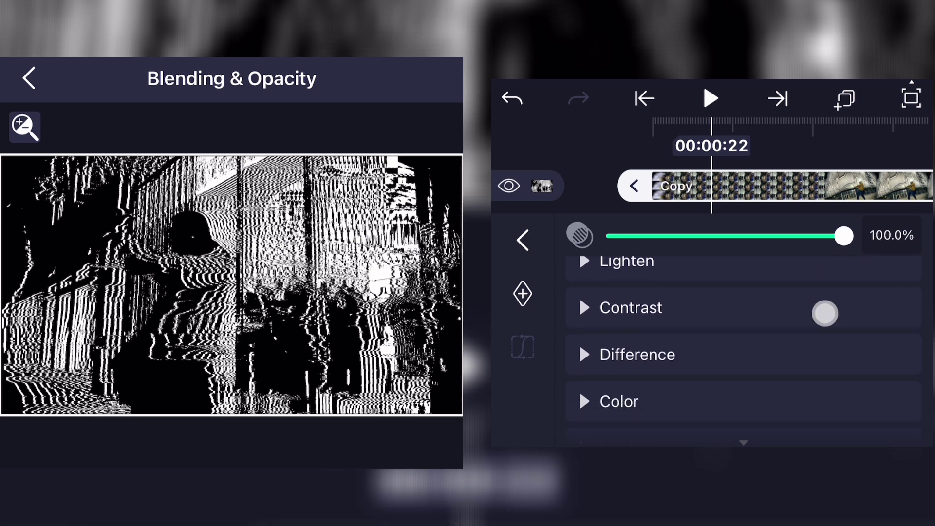
pyautogui.click(804, 311)
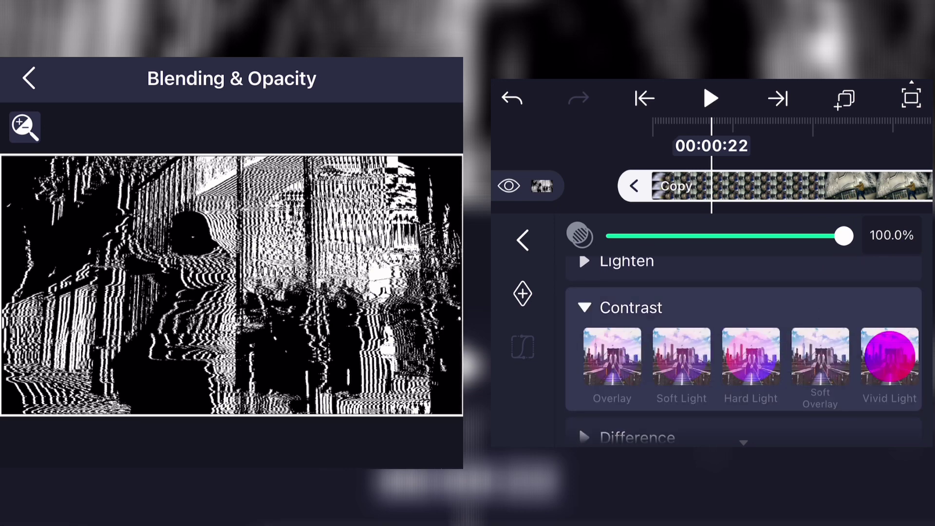
pyautogui.click(617, 366)
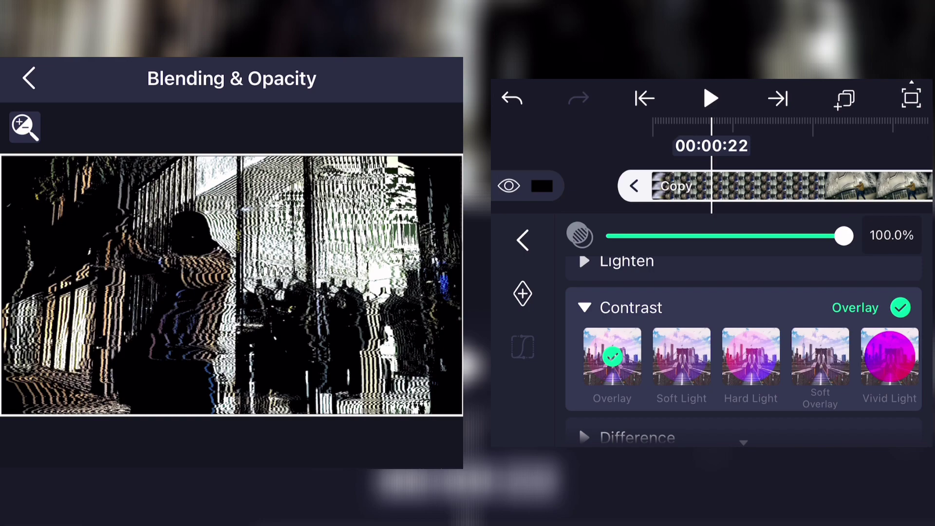
pyautogui.moveTo(883, 177)
pyautogui.mouseDown()
pyautogui.moveTo(879, 217)
pyautogui.moveTo(869, 215)
pyautogui.mouseUp()
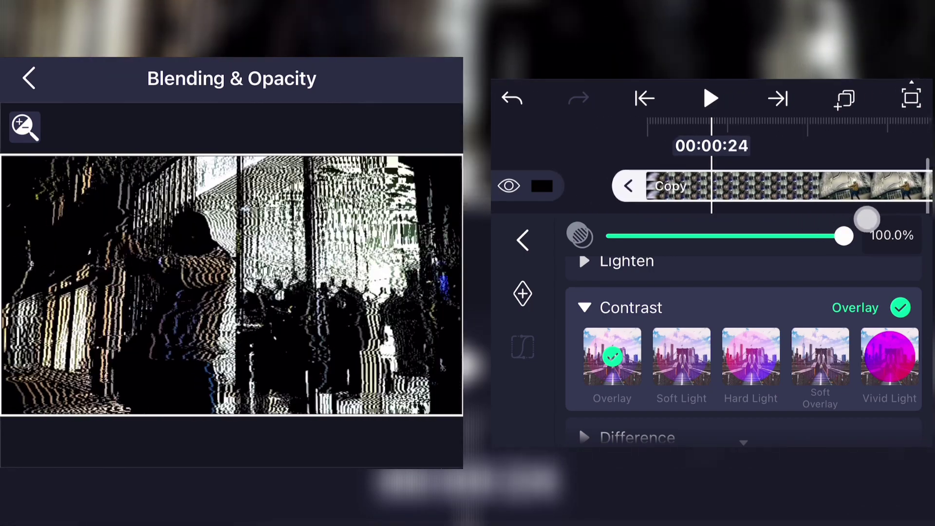
# Step: Raise the Copy layer's Omino Diffusion+ Strength to 0.22 and return to the timeline
pyautogui.click(522, 241)
pyautogui.click(856, 391)
pyautogui.click(587, 245)
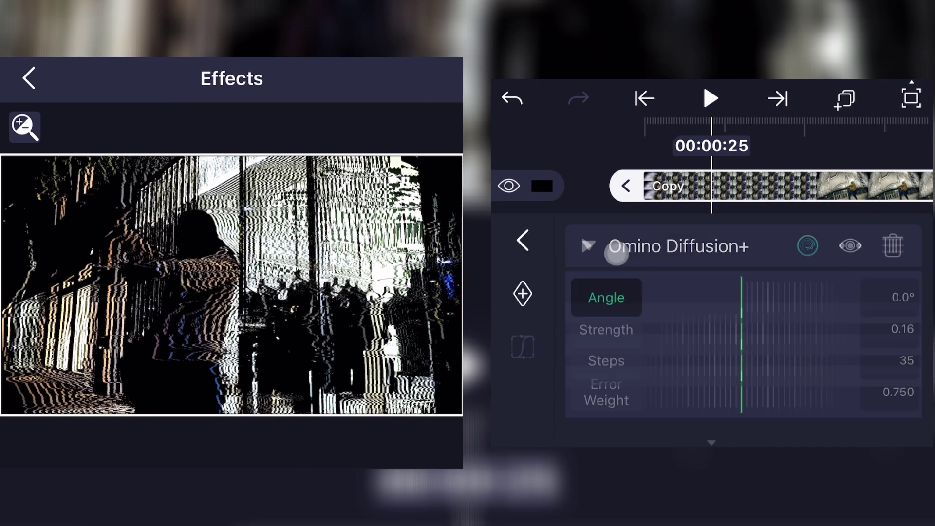
pyautogui.scroll(-1, 731, 343)
pyautogui.moveTo(782, 299)
pyautogui.mouseDown()
pyautogui.moveTo(751, 302)
pyautogui.moveTo(827, 312)
pyautogui.moveTo(820, 306)
pyautogui.mouseUp()
pyautogui.click(795, 255)
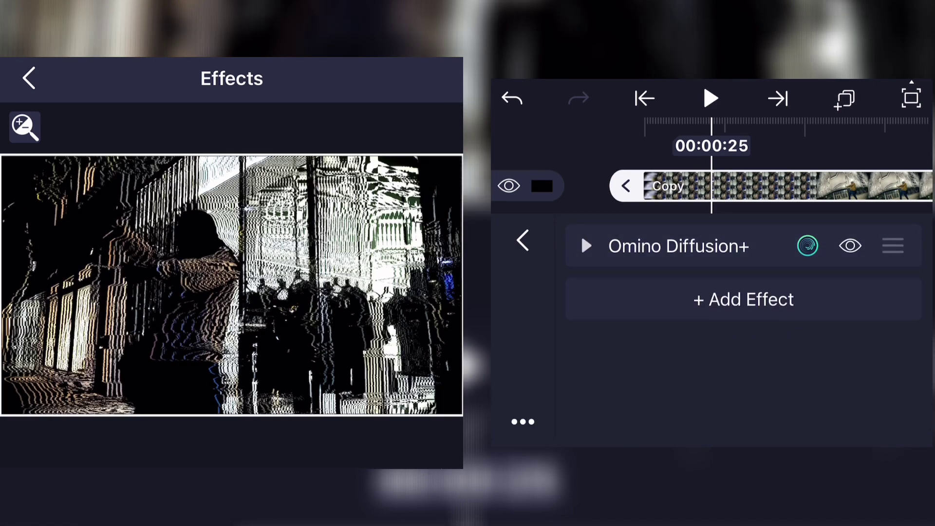
pyautogui.click(523, 241)
# Step: On the second-track footage layer, search effects for 'rgb' and pick RGB Split
pyautogui.moveTo(799, 301)
pyautogui.mouseDown()
pyautogui.moveTo(758, 301)
pyautogui.moveTo(776, 300)
pyautogui.mouseUp()
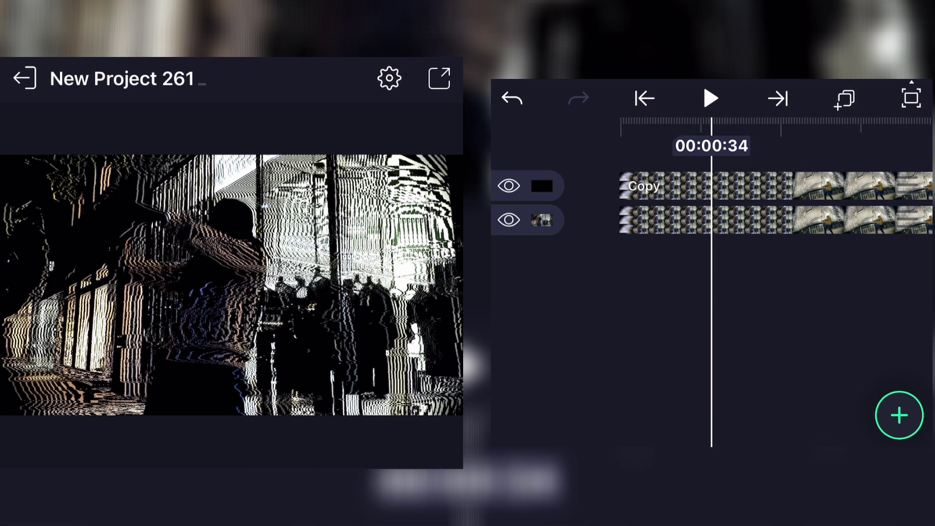
pyautogui.click(828, 220)
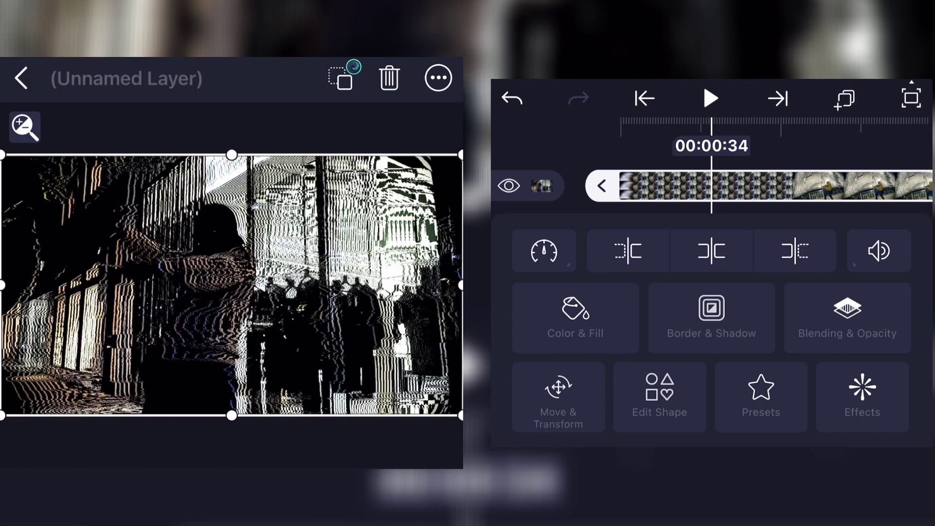
pyautogui.click(863, 394)
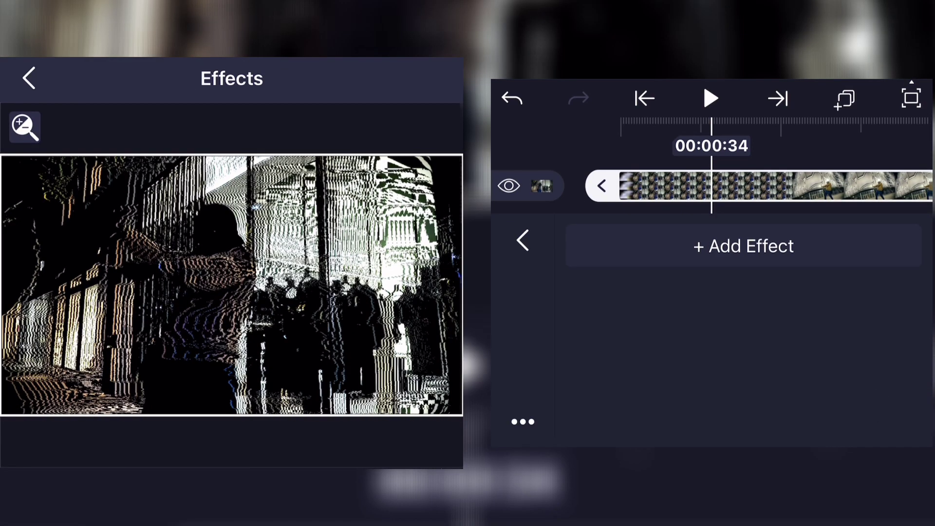
pyautogui.click(834, 248)
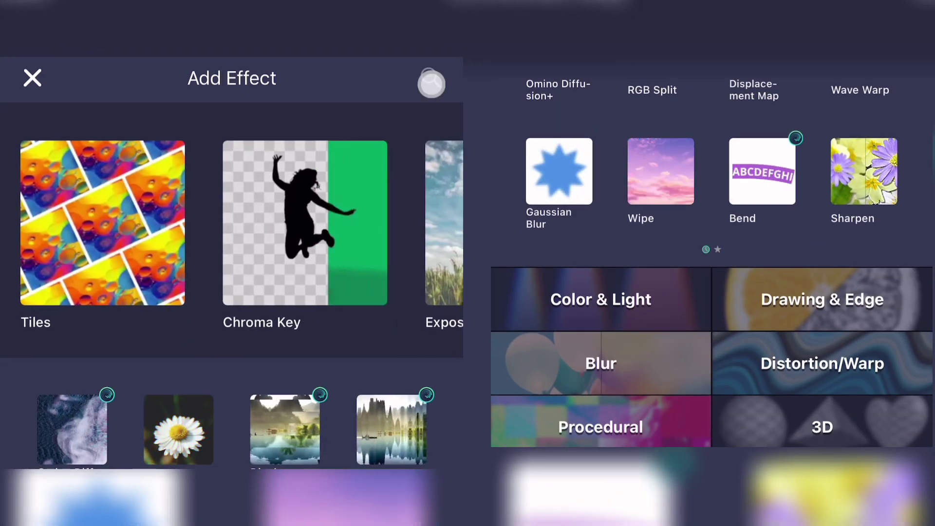
pyautogui.click(431, 83)
pyautogui.write('rg')
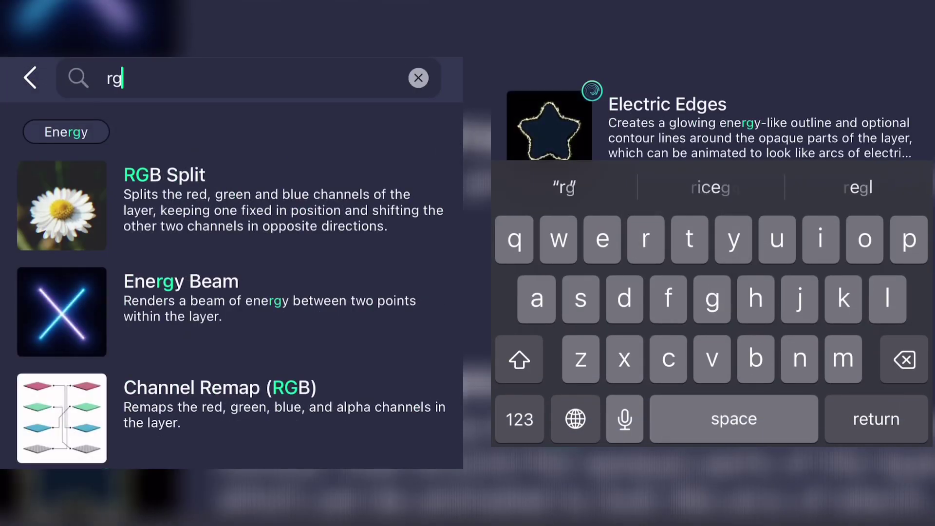
pyautogui.write('b')
pyautogui.click(423, 159)
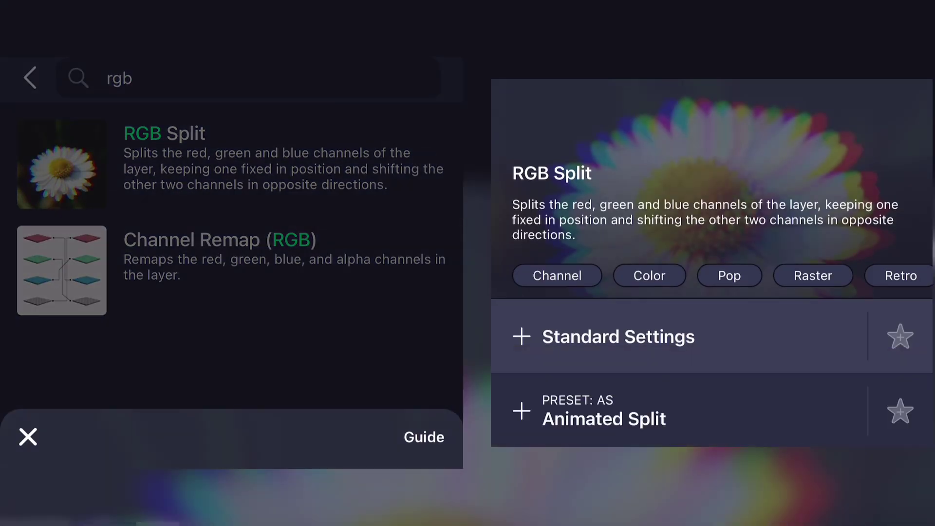
# Step: Add RGB Split with Standard Settings and drag its Strength down to -0.15
pyautogui.click(758, 334)
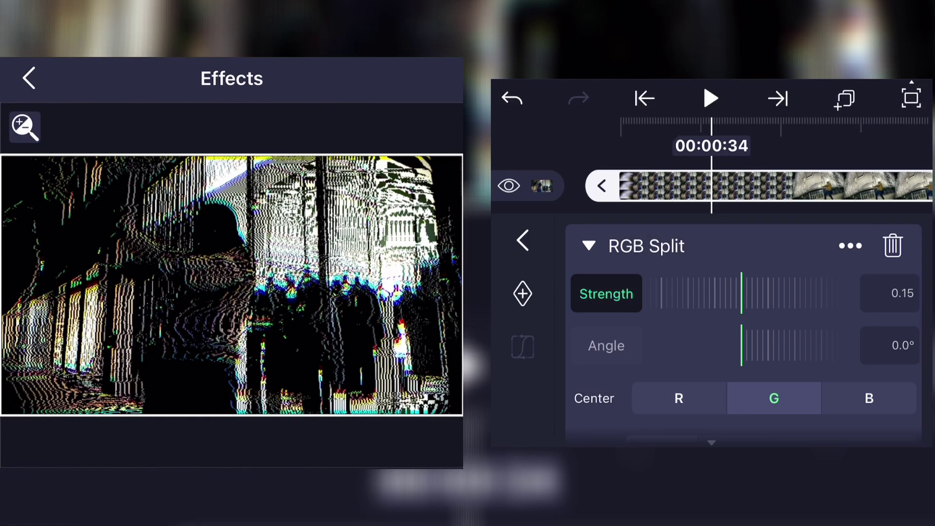
pyautogui.moveTo(814, 303)
pyautogui.mouseDown()
pyautogui.moveTo(873, 298)
pyautogui.moveTo(759, 295)
pyautogui.moveTo(840, 286)
pyautogui.moveTo(743, 271)
pyautogui.moveTo(680, 275)
pyautogui.mouseUp()
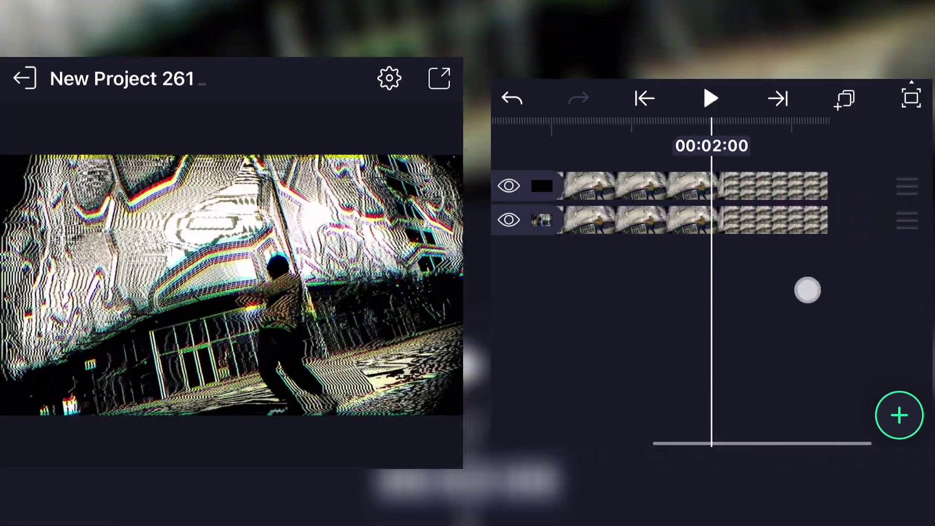
pyautogui.moveTo(807, 290)
pyautogui.mouseDown()
pyautogui.moveTo(787, 284)
pyautogui.moveTo(811, 285)
pyautogui.mouseUp()
pyautogui.click(767, 186)
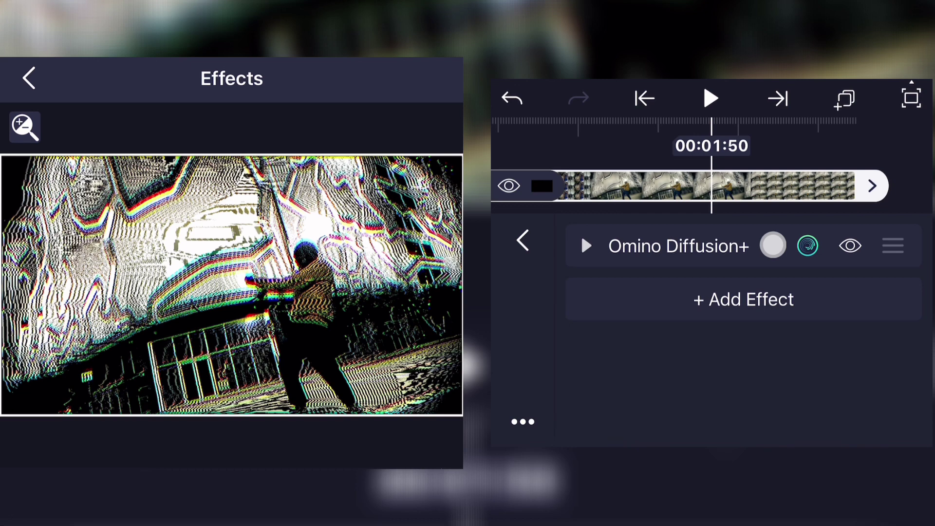
pyautogui.click(773, 246)
pyautogui.moveTo(862, 409); pyautogui.dragTo(875, 212)
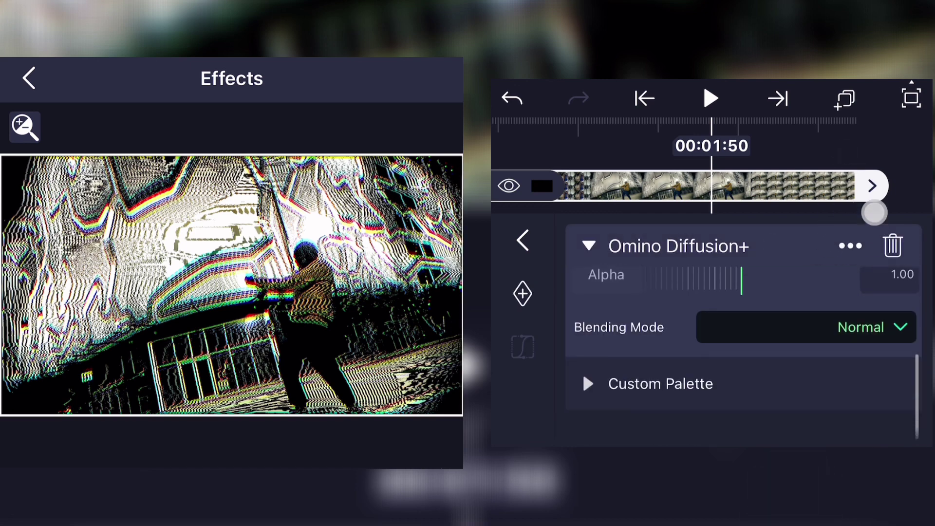
pyautogui.click(522, 241)
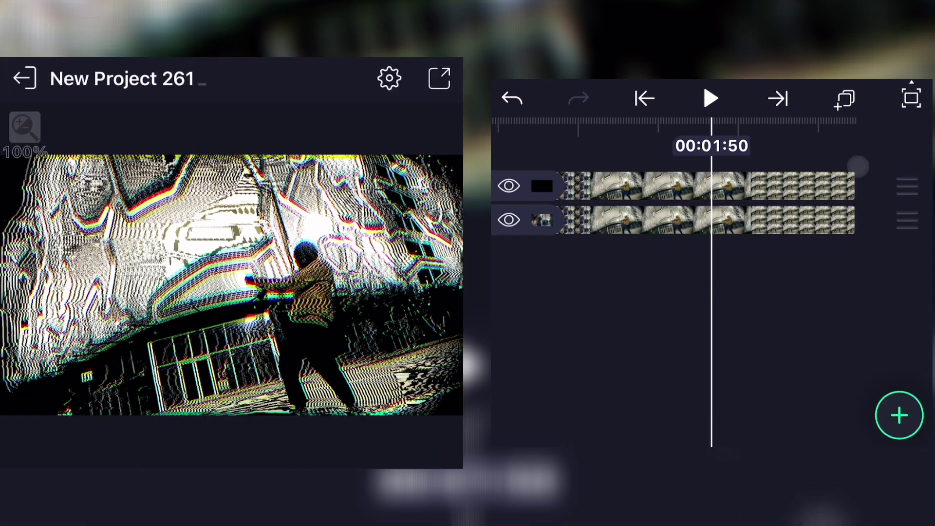
pyautogui.click(805, 226)
pyautogui.click(862, 398)
pyautogui.click(806, 258)
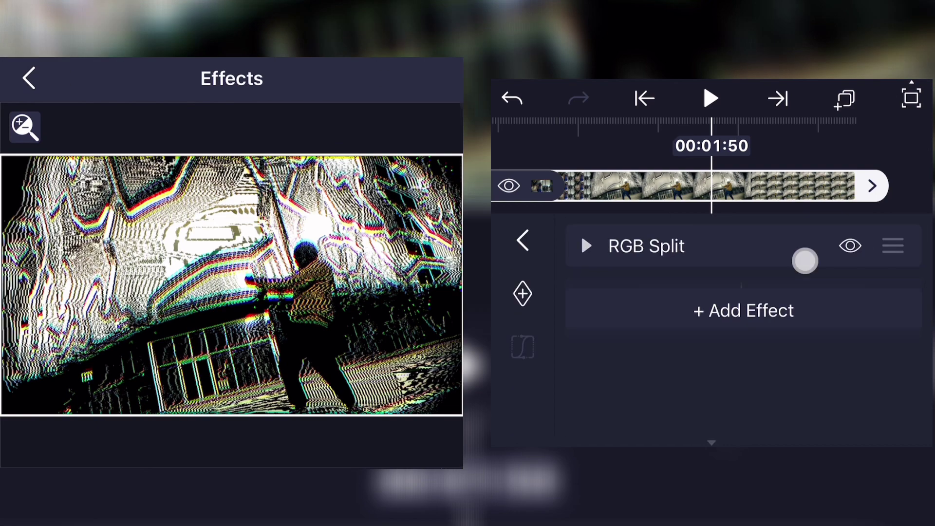
pyautogui.click(732, 367)
pyautogui.click(777, 368)
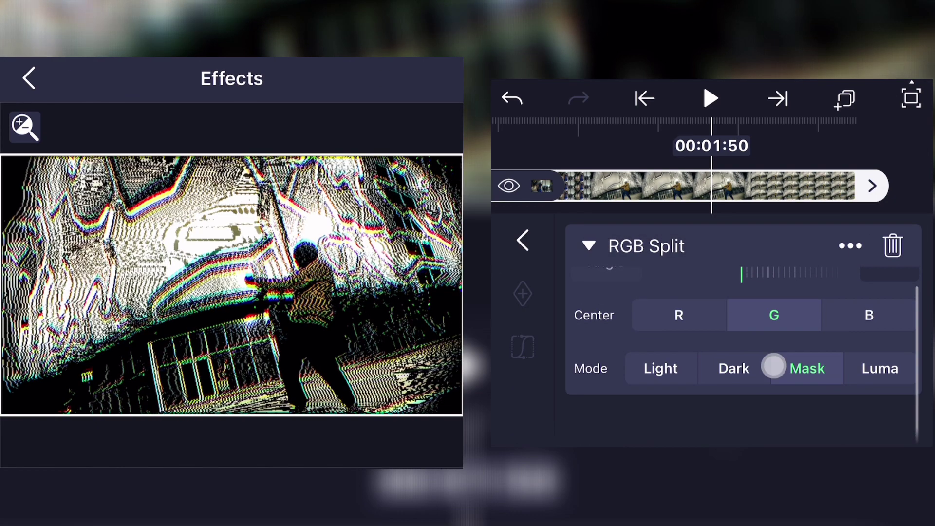
pyautogui.click(881, 368)
pyautogui.click(646, 360)
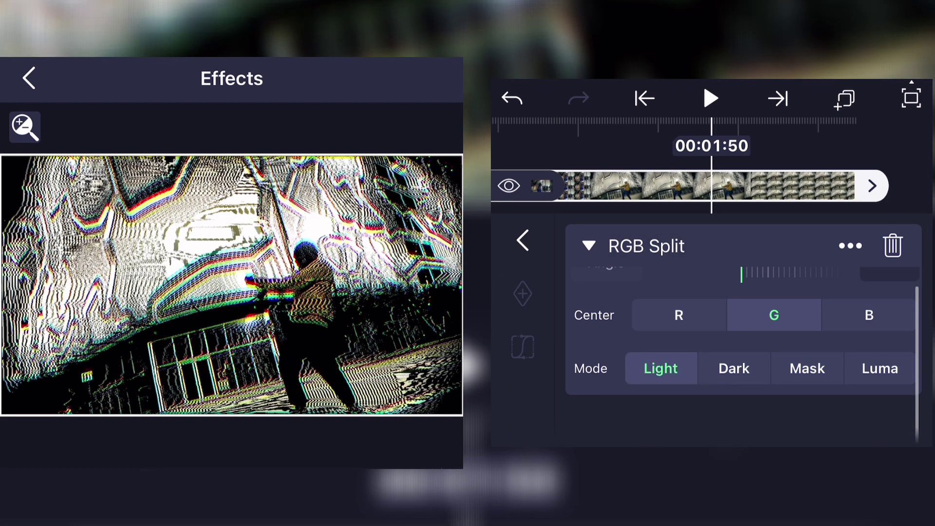
pyautogui.click(652, 319)
pyautogui.click(881, 319)
pyautogui.click(745, 314)
pyautogui.moveTo(804, 185)
pyautogui.mouseDown()
pyautogui.moveTo(902, 175)
pyautogui.moveTo(835, 163)
pyautogui.moveTo(874, 171)
pyautogui.moveTo(786, 183)
pyautogui.mouseUp()
pyautogui.click(869, 315)
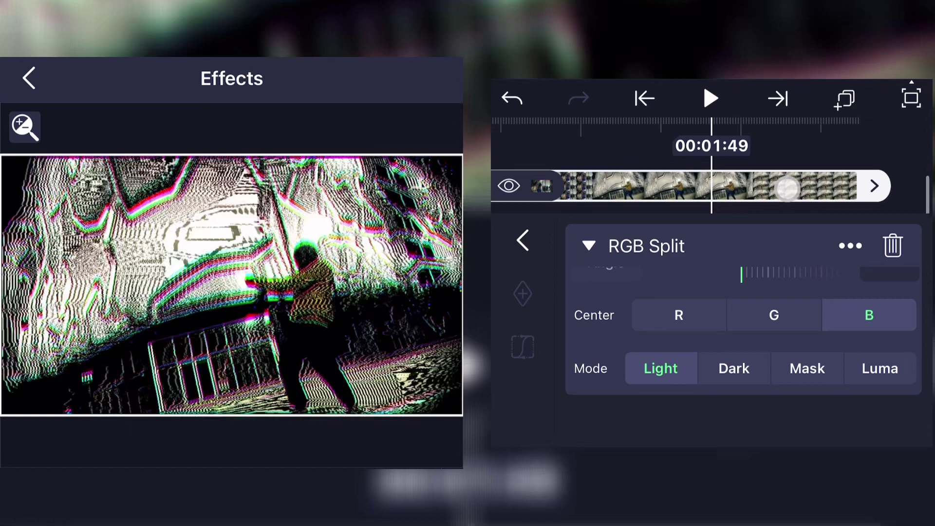
pyautogui.click(679, 315)
pyautogui.click(789, 313)
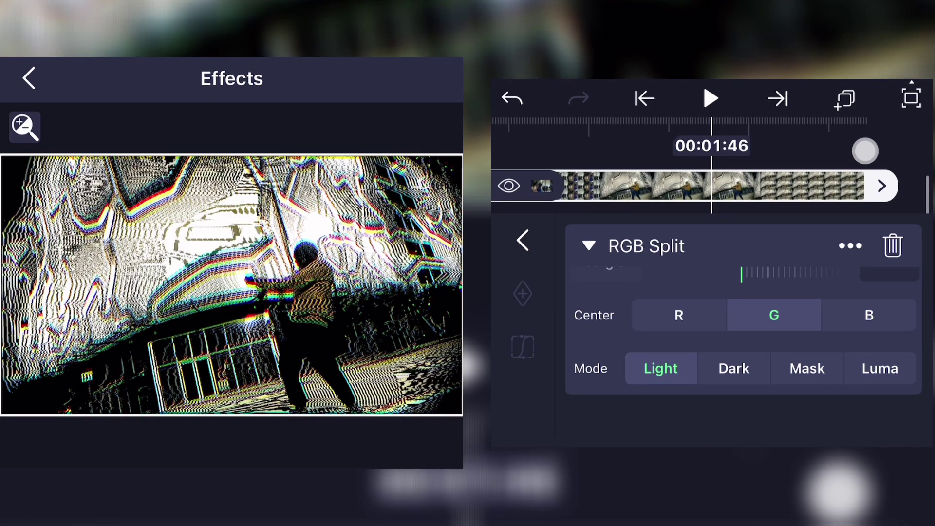
pyautogui.moveTo(866, 150); pyautogui.dragTo(868, 147)
pyautogui.click(522, 240)
pyautogui.moveTo(870, 224)
pyautogui.mouseDown()
pyautogui.moveTo(780, 236)
pyautogui.moveTo(730, 261)
pyautogui.mouseUp()
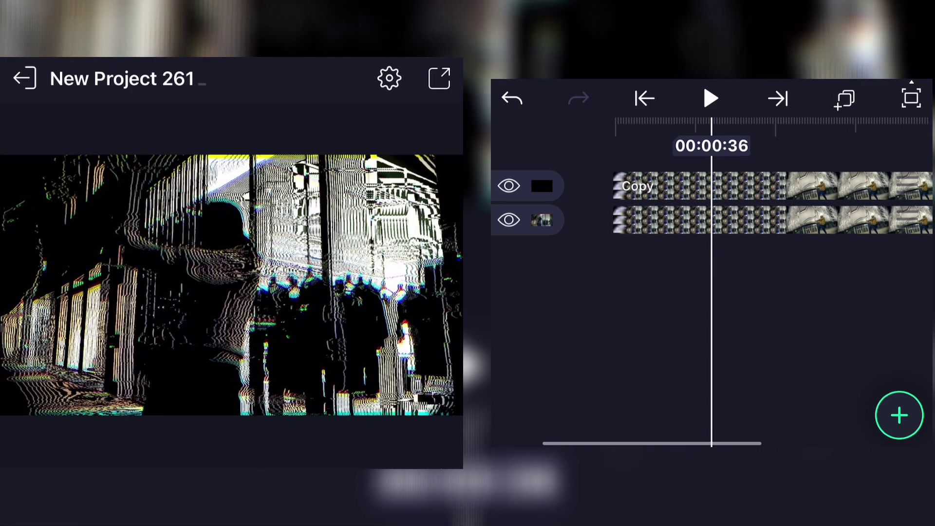
# Step: Set the Copy layer's opacity to about 65.5% in Blending & Opacity
pyautogui.moveTo(805, 246); pyautogui.dragTo(753, 247)
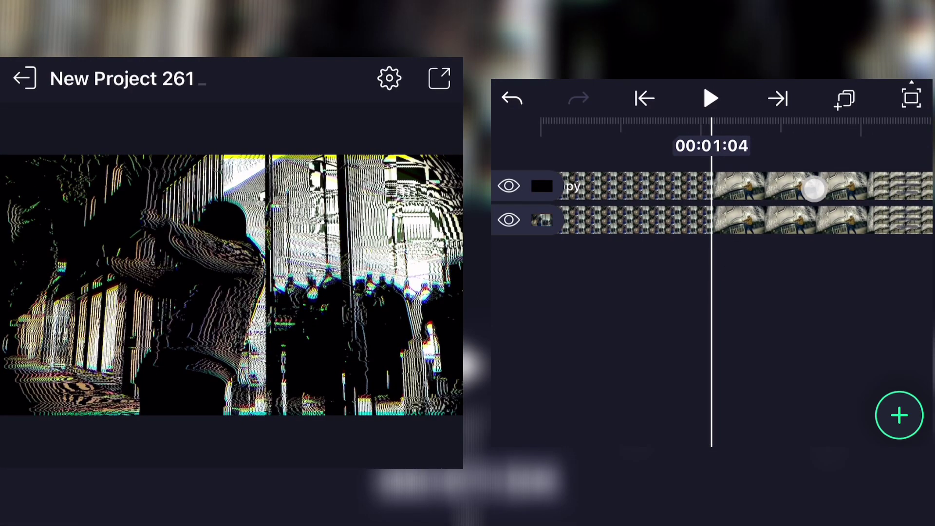
pyautogui.click(813, 189)
pyautogui.moveTo(835, 158)
pyautogui.mouseDown()
pyautogui.moveTo(887, 157)
pyautogui.moveTo(831, 161)
pyautogui.mouseUp()
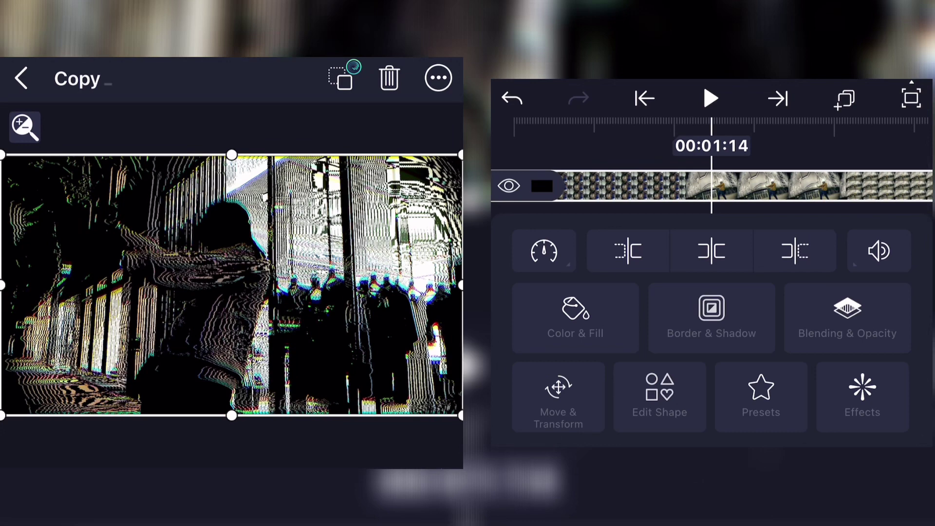
pyautogui.click(846, 314)
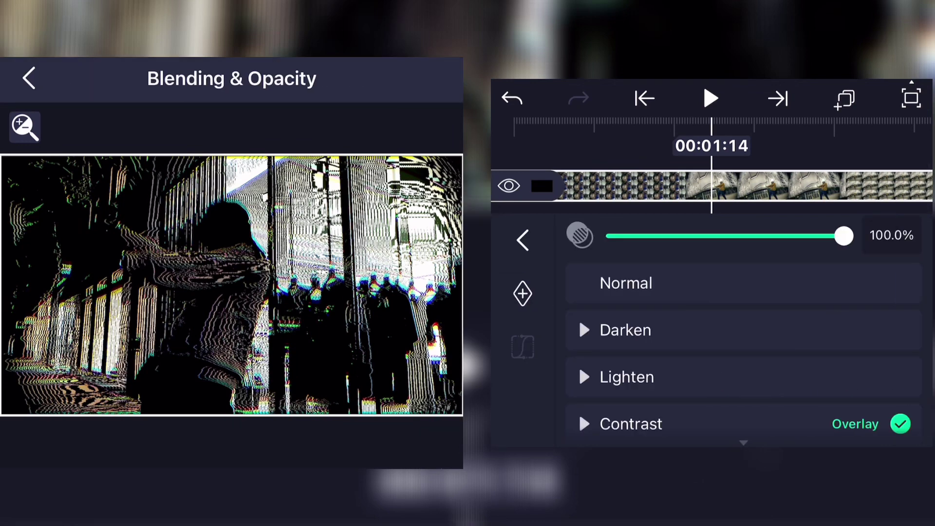
pyautogui.moveTo(834, 245)
pyautogui.mouseDown()
pyautogui.moveTo(755, 284)
pyautogui.moveTo(779, 284)
pyautogui.mouseUp()
pyautogui.moveTo(759, 183)
pyautogui.mouseDown()
pyautogui.moveTo(838, 178)
pyautogui.moveTo(820, 167)
pyautogui.moveTo(764, 166)
pyautogui.moveTo(629, 217)
pyautogui.mouseUp()
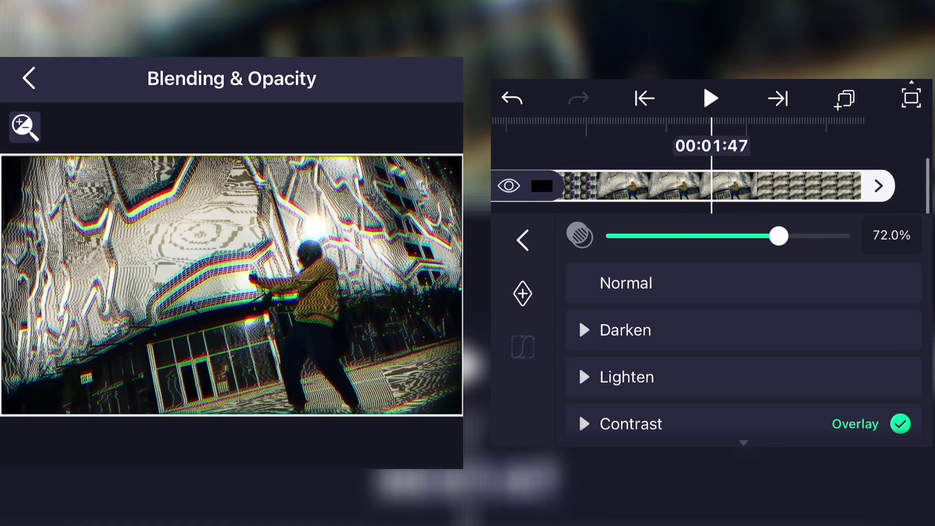
pyautogui.moveTo(779, 235); pyautogui.dragTo(718, 236)
pyautogui.moveTo(764, 166)
pyautogui.mouseDown()
pyautogui.moveTo(818, 163)
pyautogui.moveTo(730, 177)
pyautogui.moveTo(808, 156)
pyautogui.moveTo(730, 158)
pyautogui.mouseUp()
pyautogui.moveTo(716, 236); pyautogui.dragTo(763, 235)
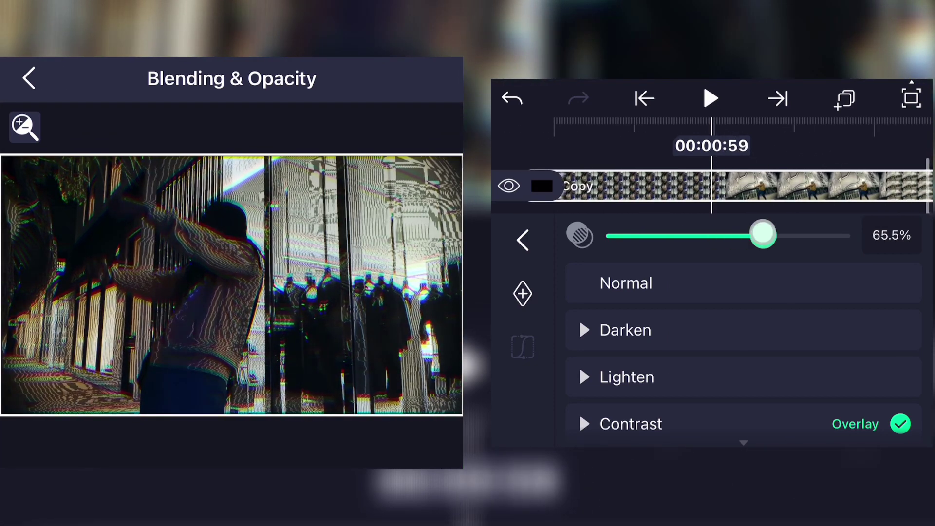
# Step: Lower the original video layer's RGB Split Strength from 0.11 to 0.10
pyautogui.click(523, 239)
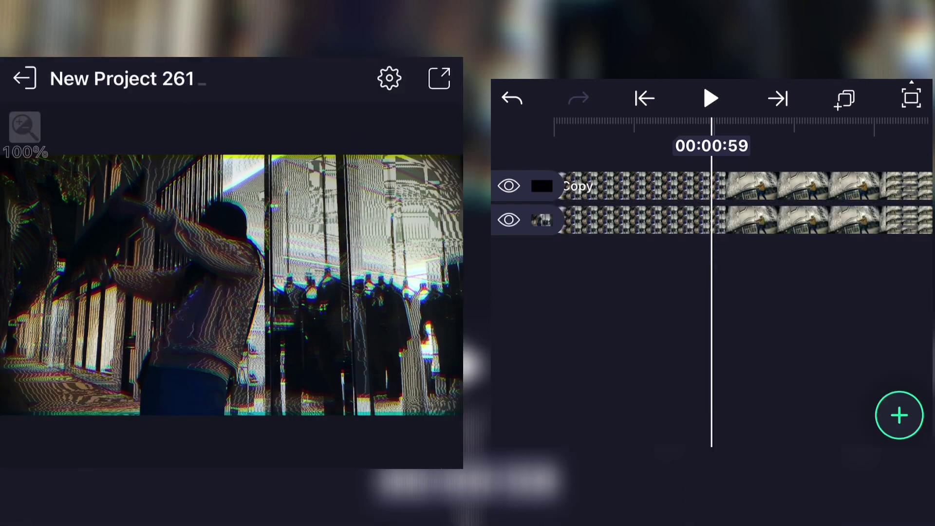
pyautogui.click(824, 220)
pyautogui.click(856, 420)
pyautogui.click(781, 243)
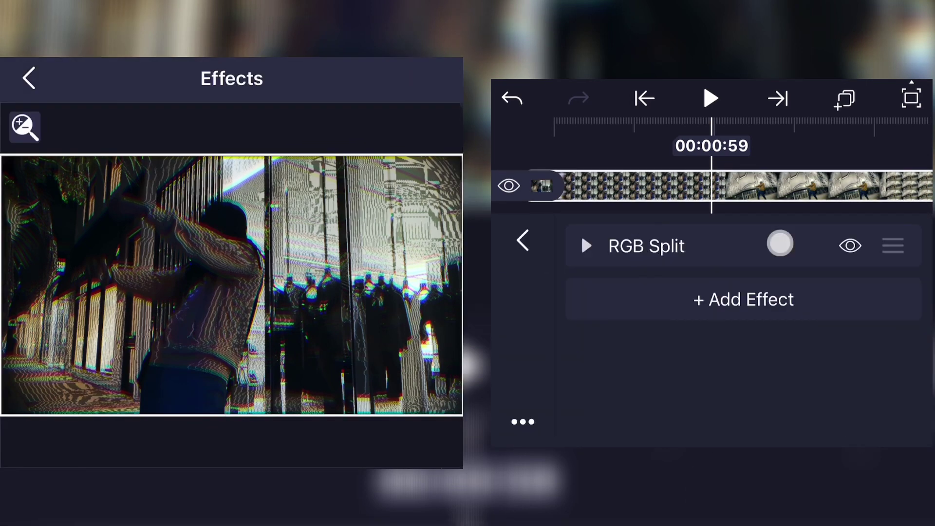
pyautogui.moveTo(793, 296); pyautogui.dragTo(795, 295)
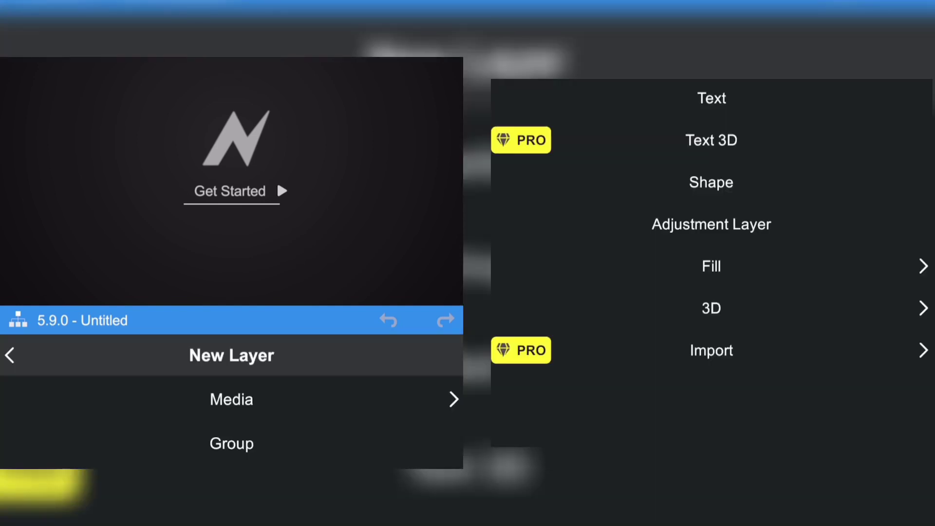
# Step: Import the first gallery clip as a new video layer in Node Video
pyautogui.click(231, 399)
pyautogui.click(232, 399)
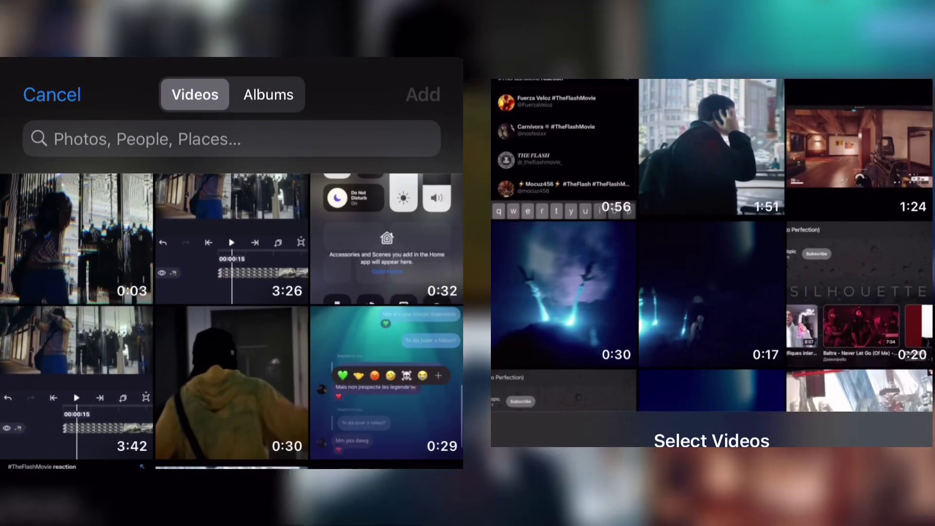
pyautogui.click(77, 219)
pyautogui.click(424, 79)
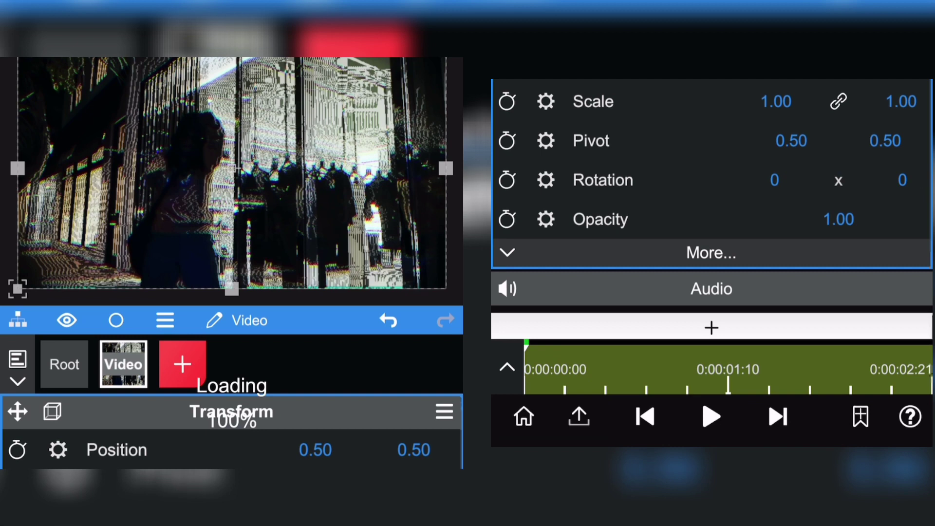
# Step: Collapse the Transform properties, scrub to a later frame, and open the add-property list
pyautogui.click(231, 412)
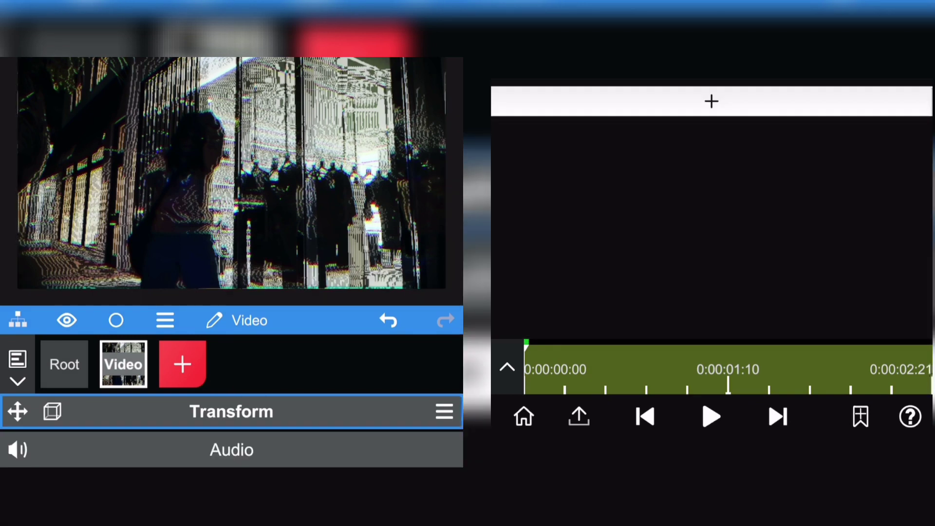
pyautogui.click(232, 411)
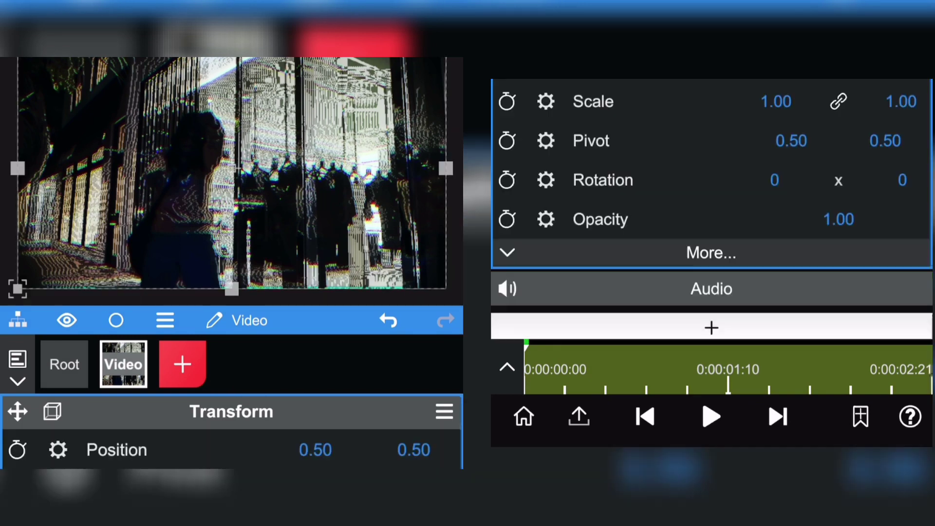
pyautogui.click(232, 411)
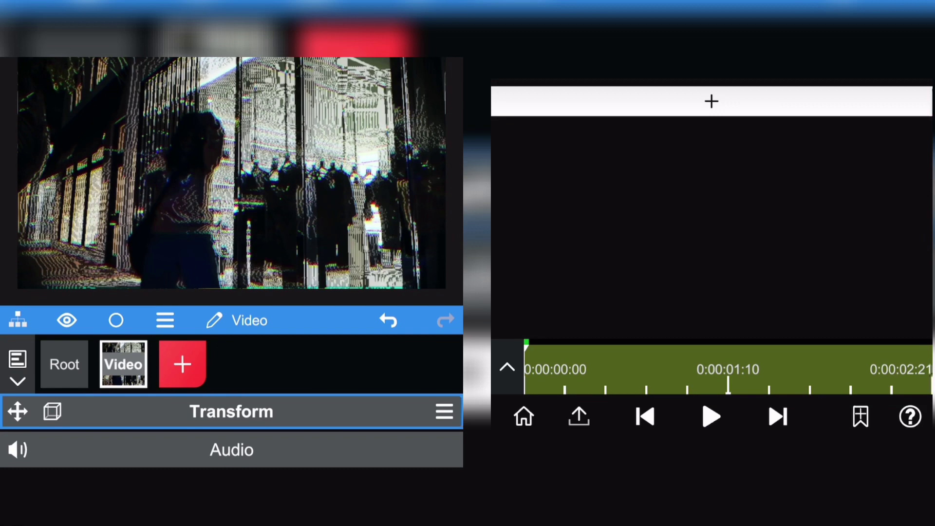
pyautogui.moveTo(526, 369); pyautogui.dragTo(647, 369)
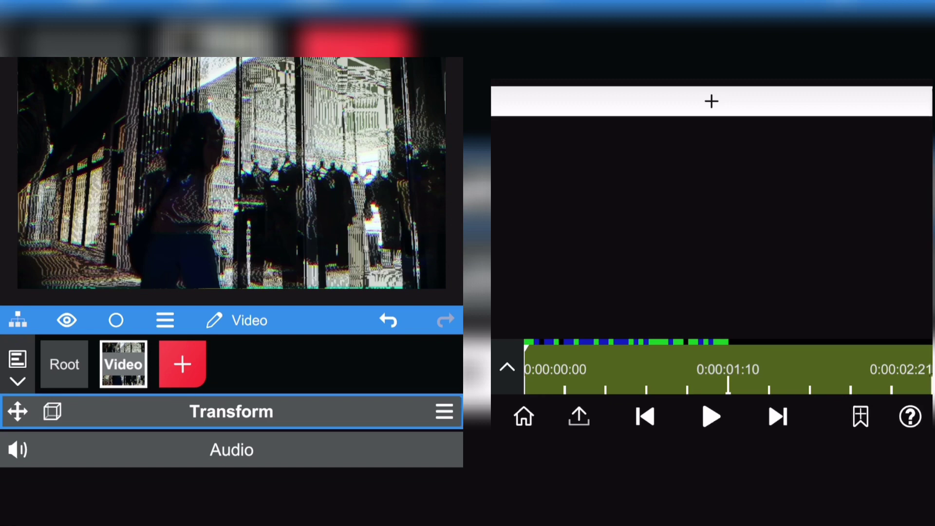
pyautogui.click(712, 101)
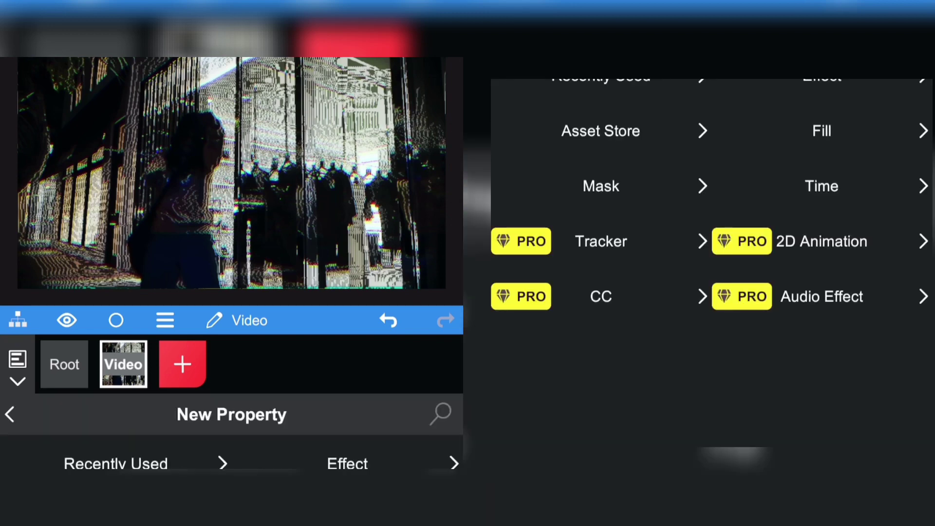
# Step: Add the Asset Store Glow effect, lower its scattering, and set its colour to cyan
pyautogui.click(600, 131)
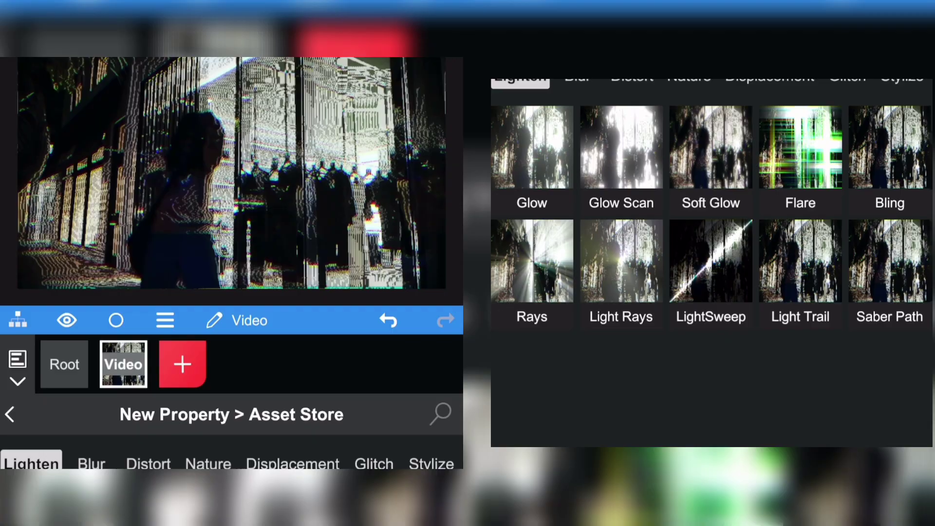
pyautogui.click(532, 150)
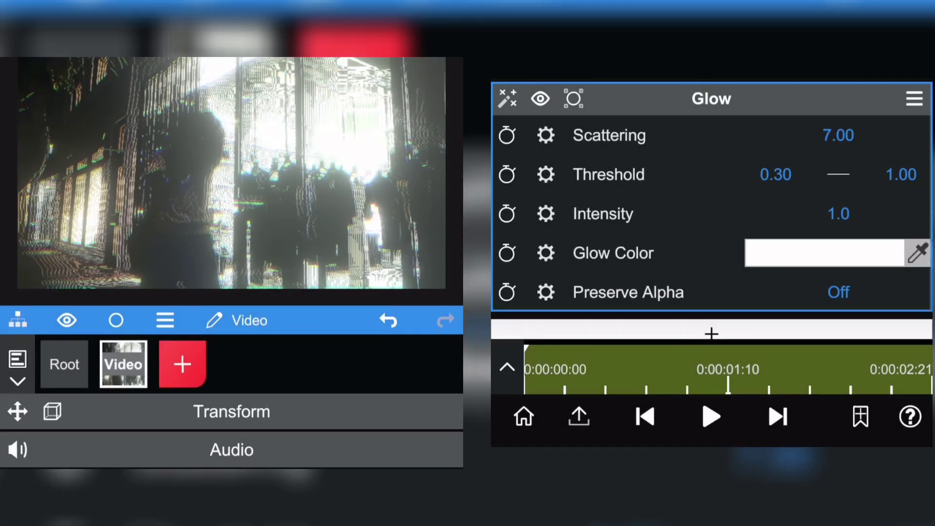
pyautogui.moveTo(730, 135); pyautogui.dragTo(657, 135)
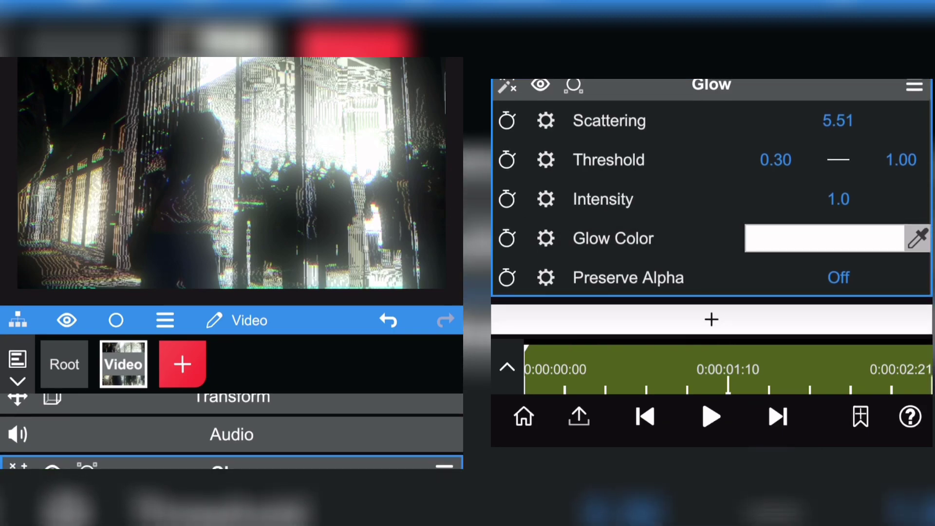
pyautogui.click(824, 238)
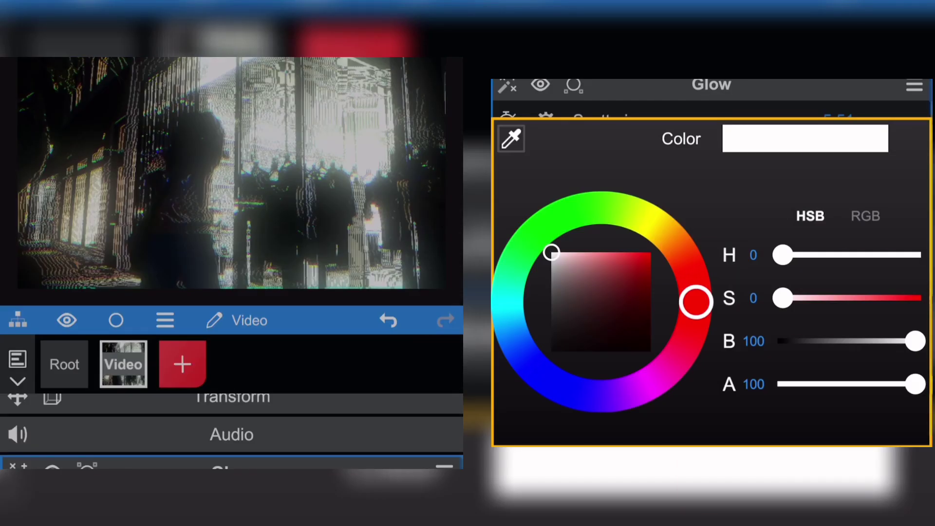
pyautogui.click(650, 251)
pyautogui.moveTo(695, 302)
pyautogui.mouseDown()
pyautogui.moveTo(634, 211)
pyautogui.moveTo(547, 219)
pyautogui.moveTo(525, 247)
pyautogui.moveTo(506, 317)
pyautogui.moveTo(505, 298)
pyautogui.mouseUp()
pyautogui.click(712, 482)
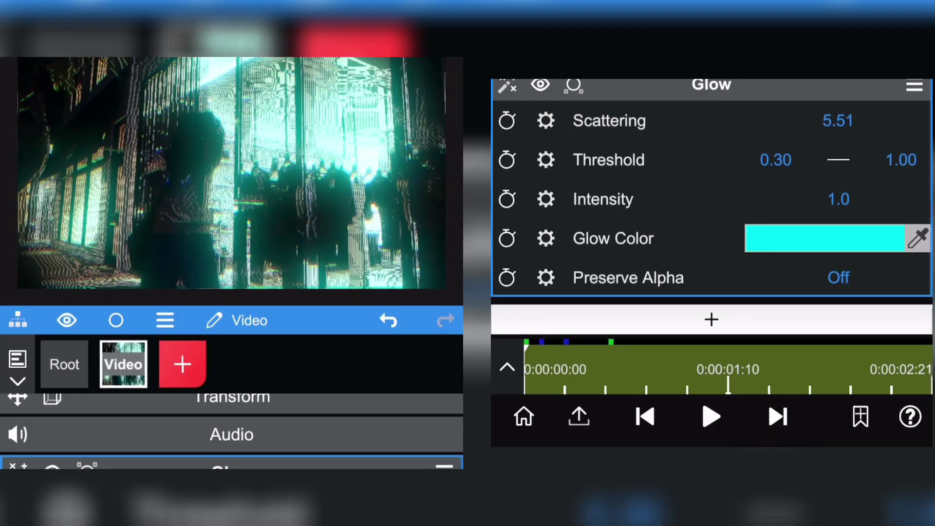
# Step: Preview the glow, raise scattering to 6.25, and replay the clip from the start
pyautogui.click(712, 416)
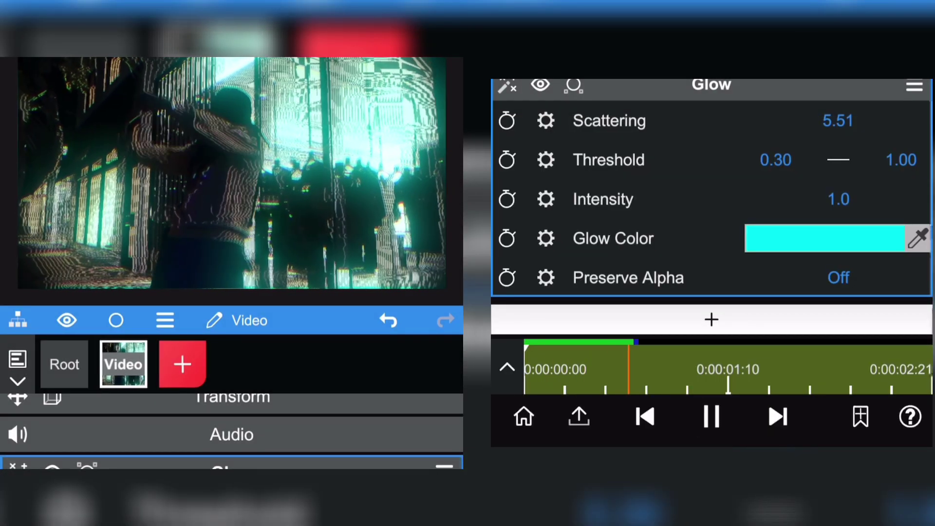
pyautogui.click(711, 416)
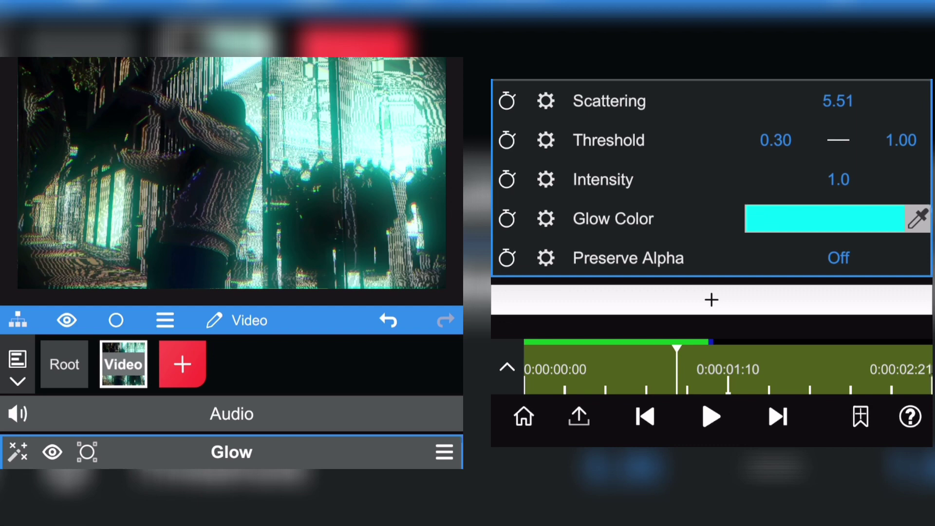
pyautogui.moveTo(838, 121); pyautogui.dragTo(870, 121)
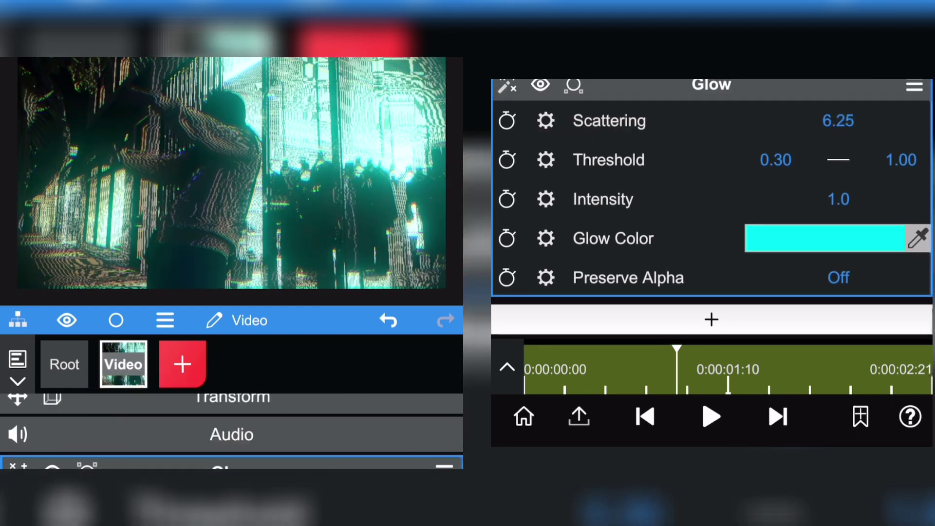
pyautogui.click(644, 416)
pyautogui.click(711, 417)
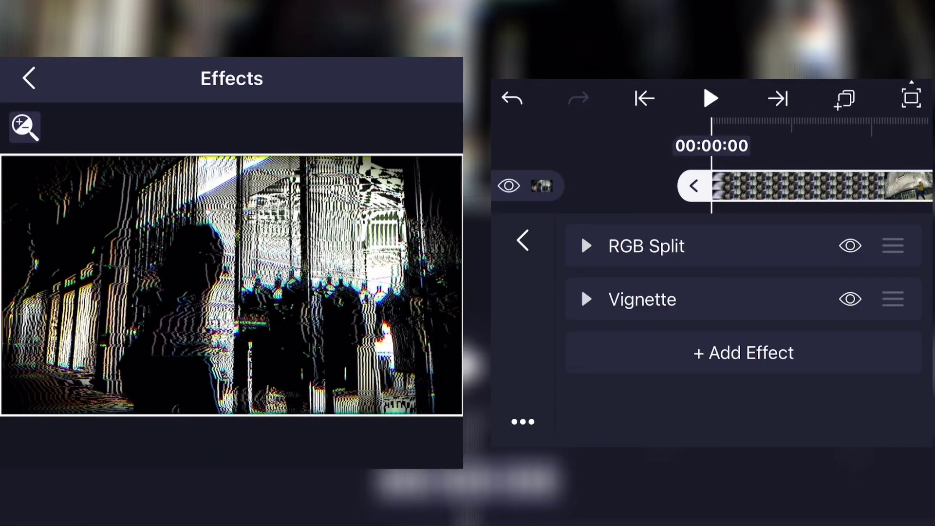
# Step: Delete the Vignette effect and play the Alight Motion timeline from the beginning
pyautogui.click(856, 307)
pyautogui.moveTo(789, 314)
pyautogui.mouseDown()
pyautogui.moveTo(733, 311)
pyautogui.moveTo(845, 323)
pyautogui.moveTo(781, 317)
pyautogui.moveTo(808, 317)
pyautogui.moveTo(852, 284)
pyautogui.moveTo(869, 305)
pyautogui.moveTo(852, 311)
pyautogui.moveTo(775, 290)
pyautogui.mouseUp()
pyautogui.click(712, 98)
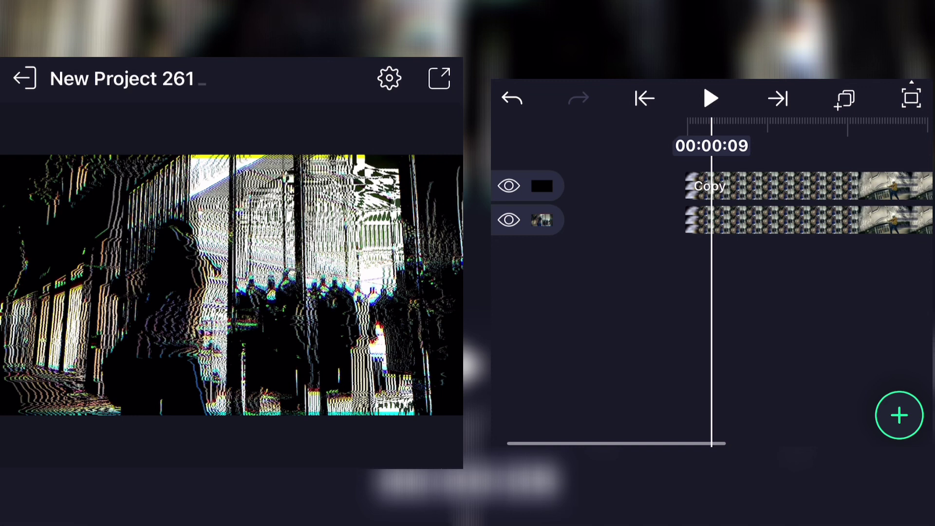